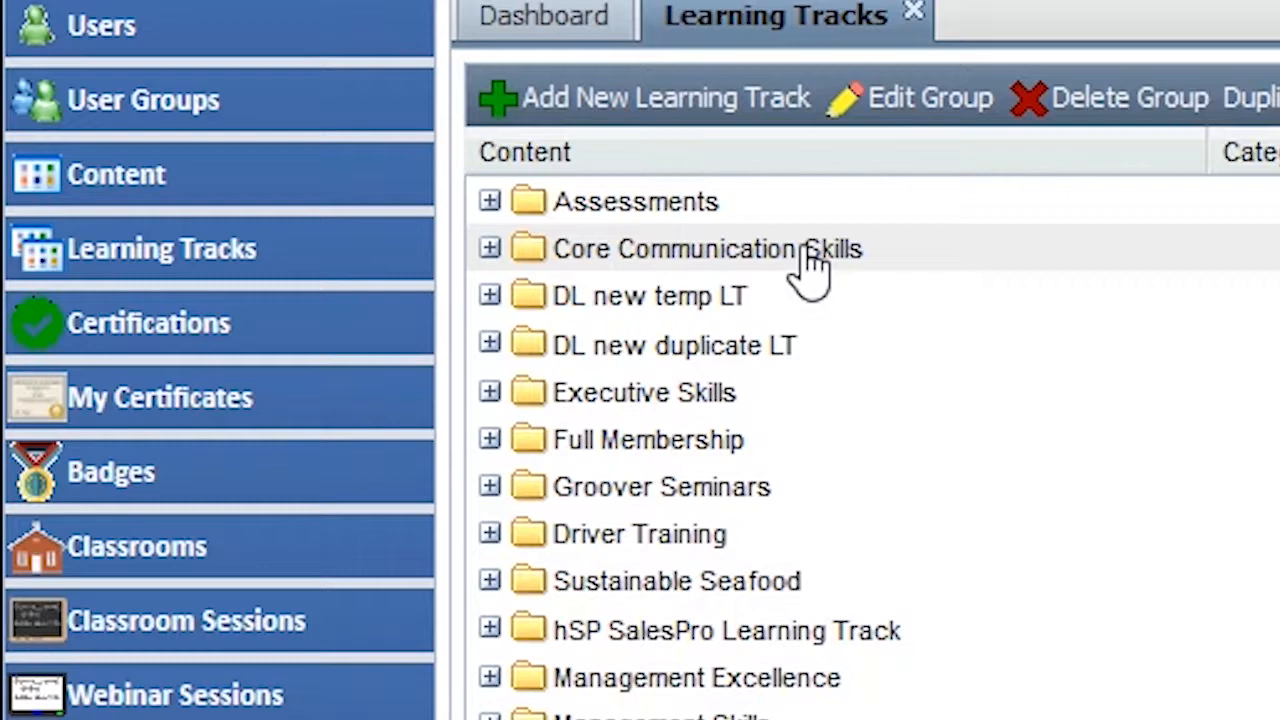
Step: Start a new learning track titled "Management Training" with the description "Training for supervisors"
{"action": "left_click", "coordinate": [700, 103]}
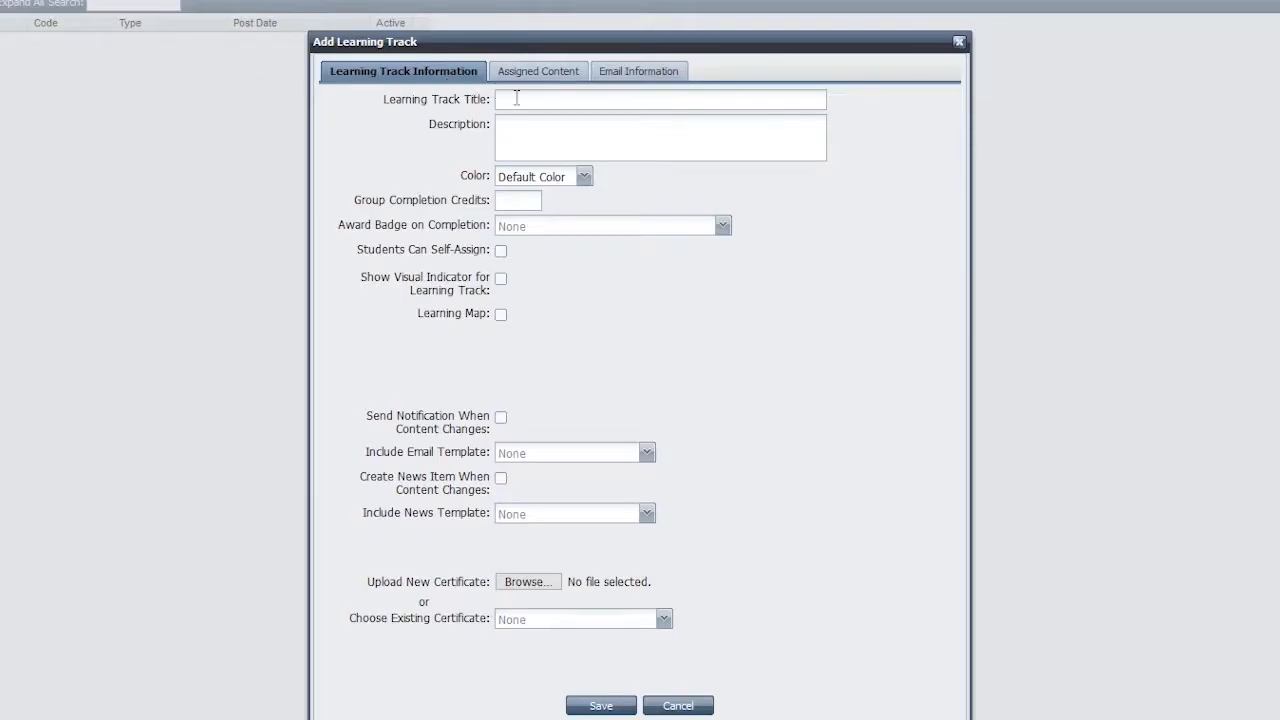
{"action": "left_click", "coordinate": [517, 99]}
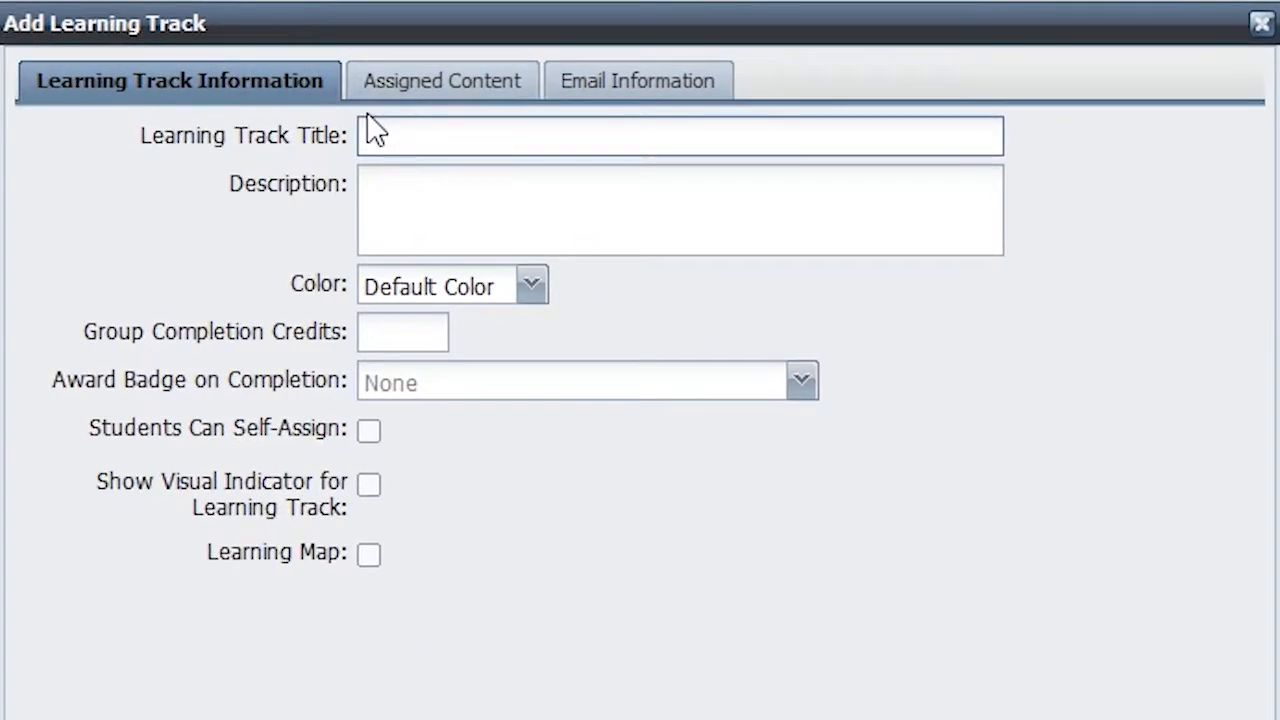
{"action": "type", "text": "Management "}
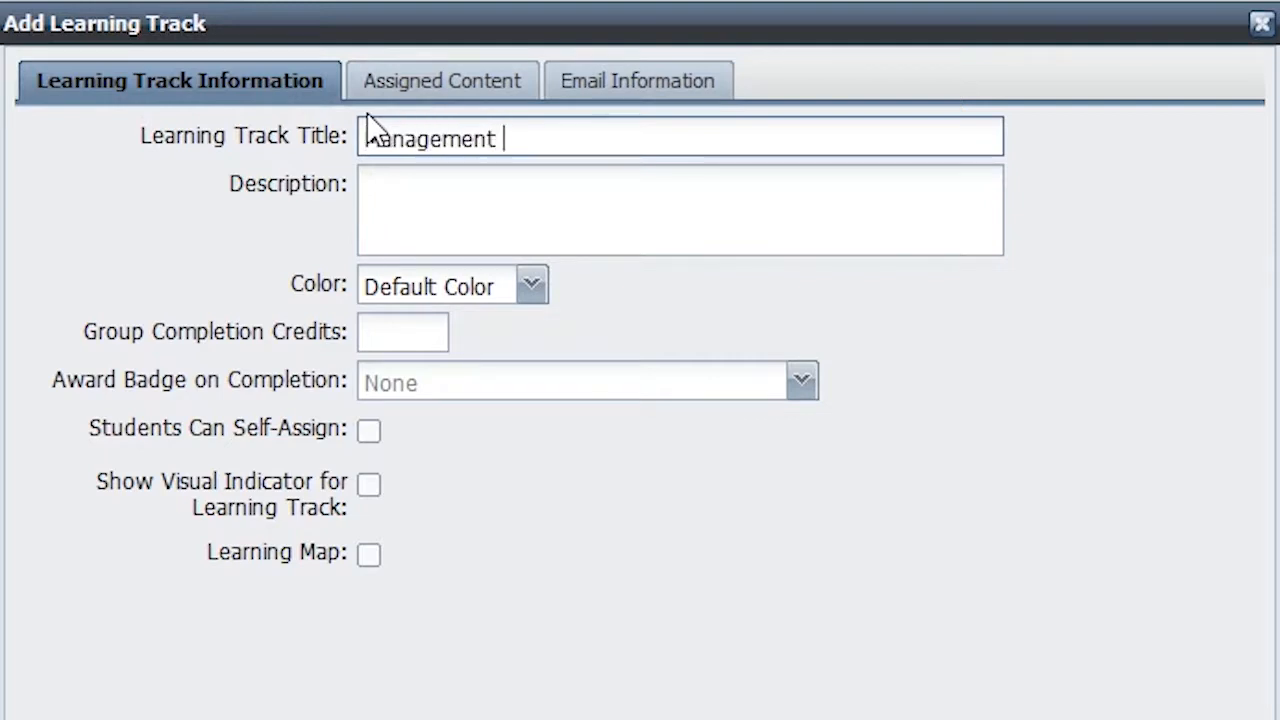
{"action": "type", "text": "Training"}
{"action": "left_click", "coordinate": [401, 190]}
{"action": "type", "text": "Training "}
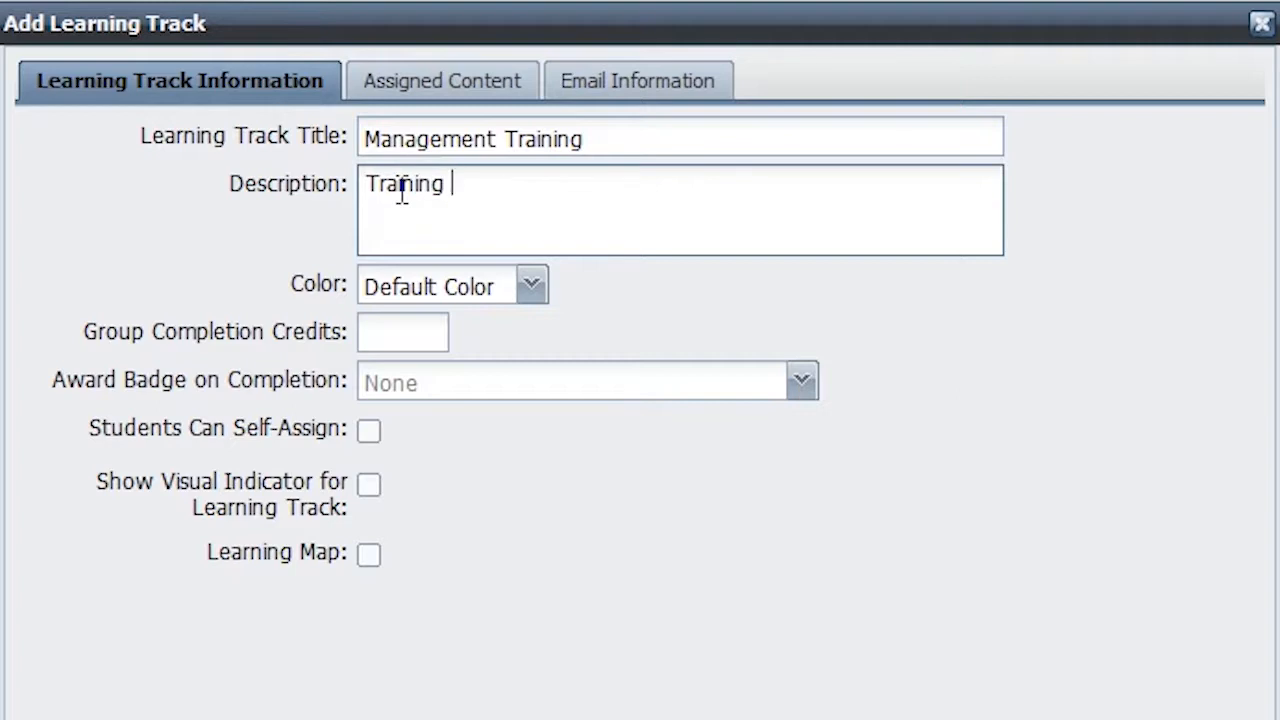
{"action": "type", "text": "for supervisors"}
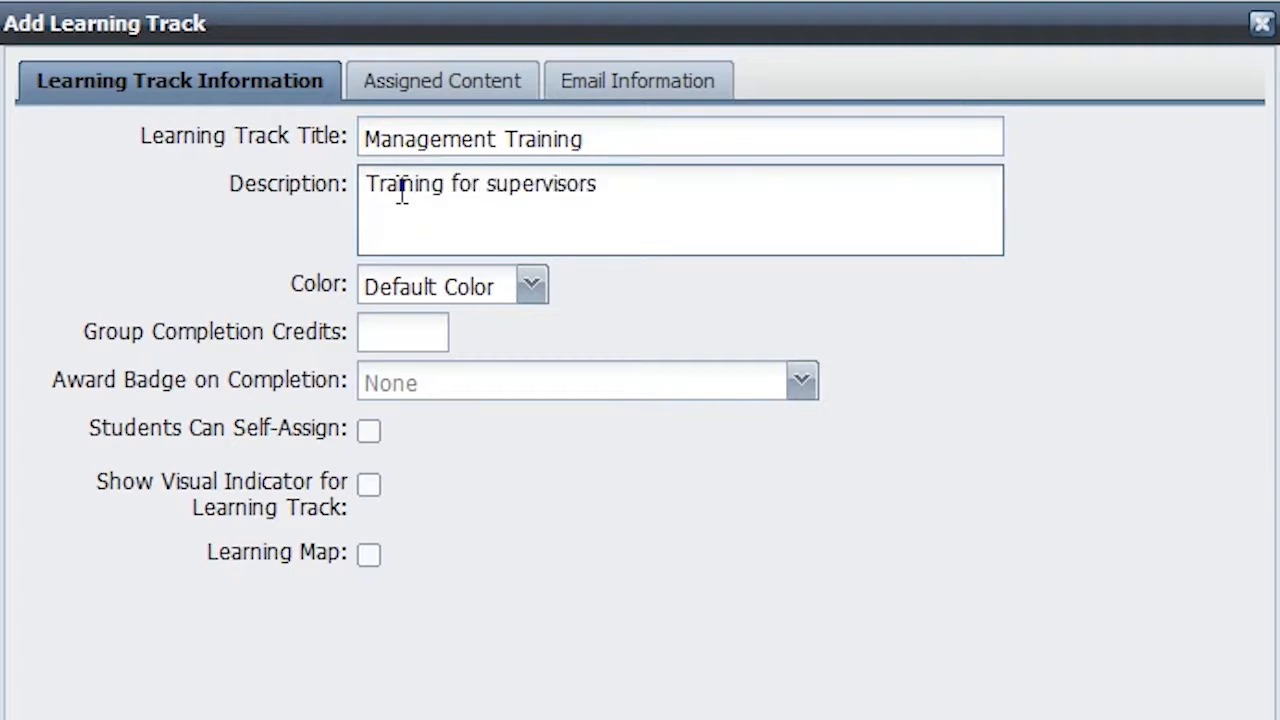
Step: Set the group completion credits to 10 and award the Content Badge on completion, keeping the default color
{"action": "left_click", "coordinate": [528, 289]}
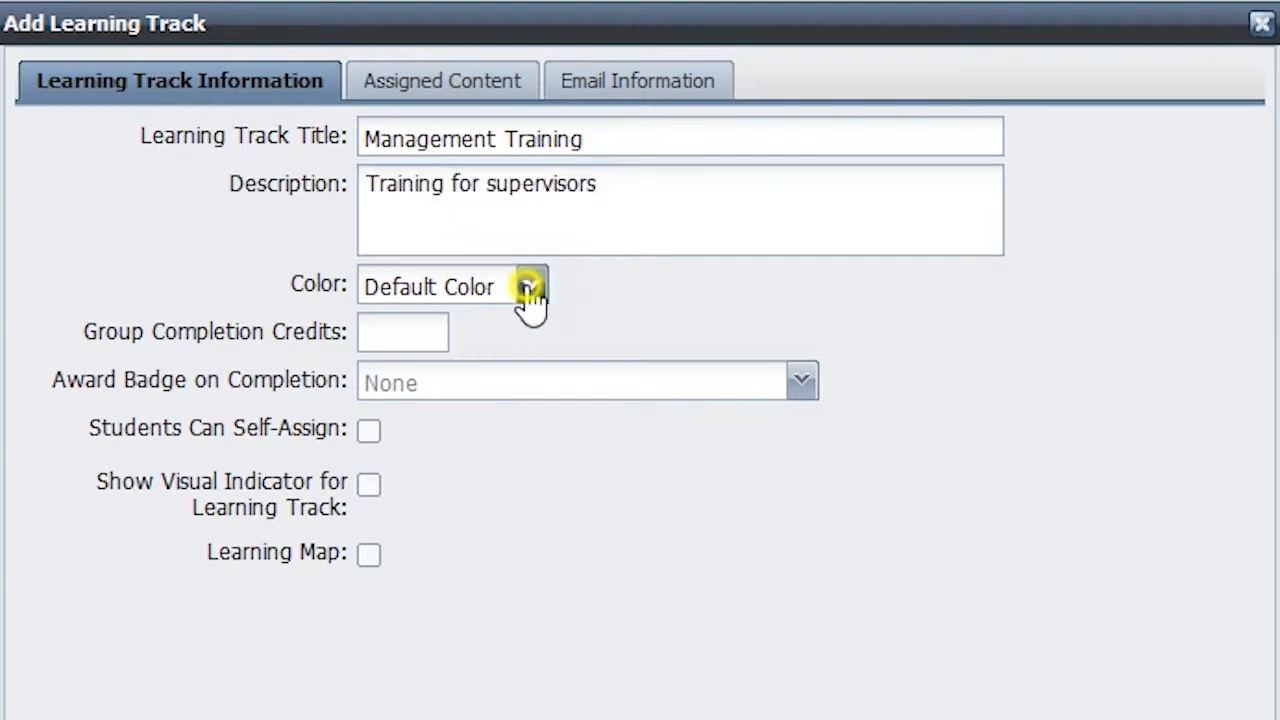
{"action": "left_click", "coordinate": [592, 298]}
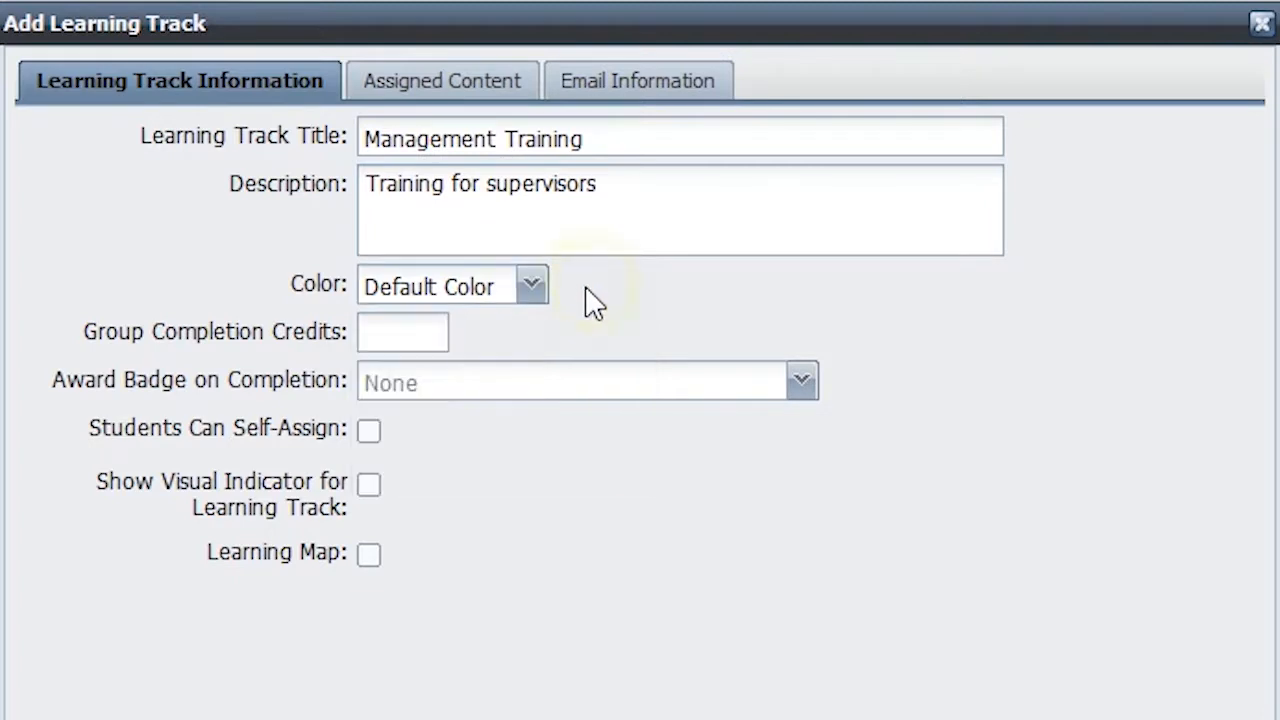
{"action": "left_click", "coordinate": [415, 332]}
{"action": "type", "text": "10"}
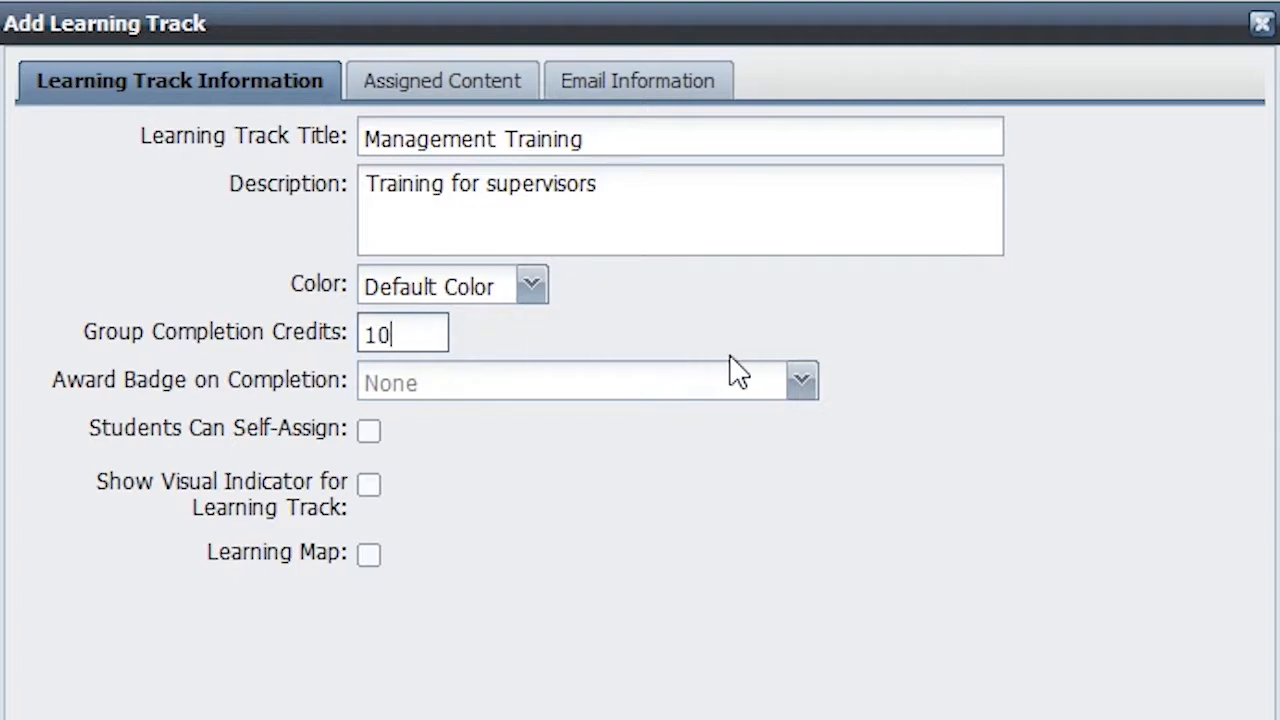
{"action": "left_click", "coordinate": [802, 383]}
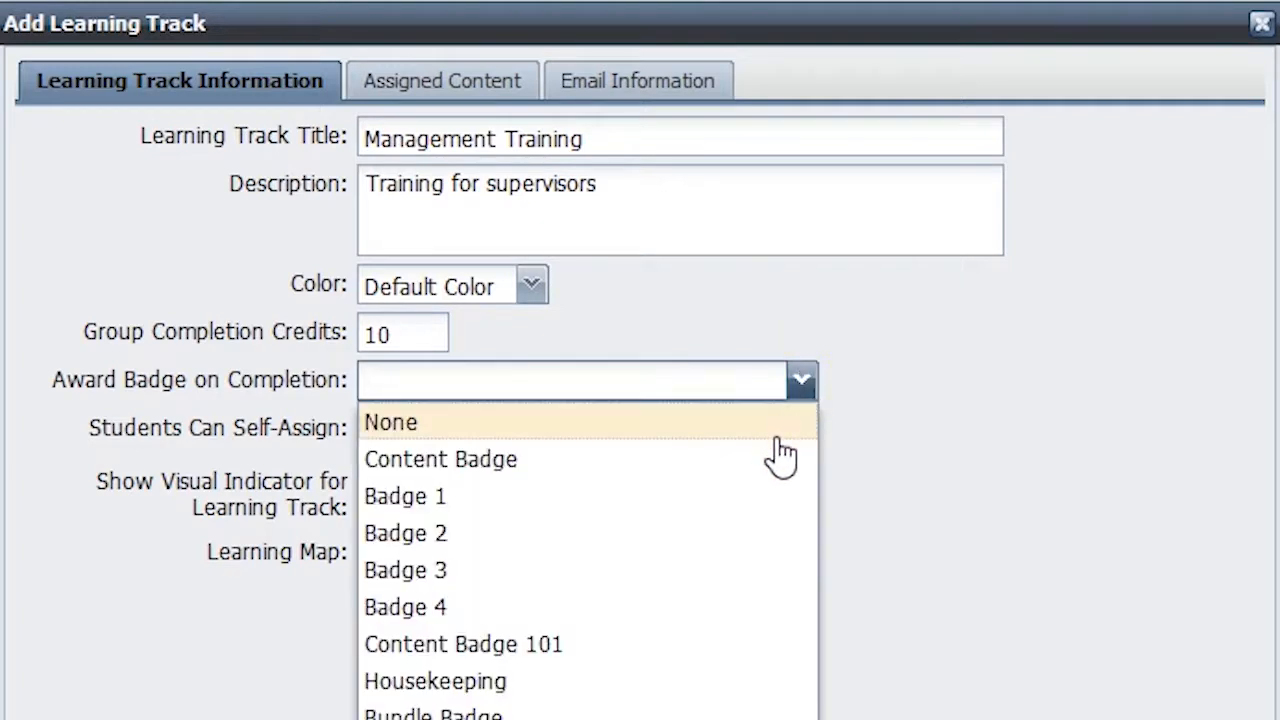
{"action": "left_click", "coordinate": [766, 470]}
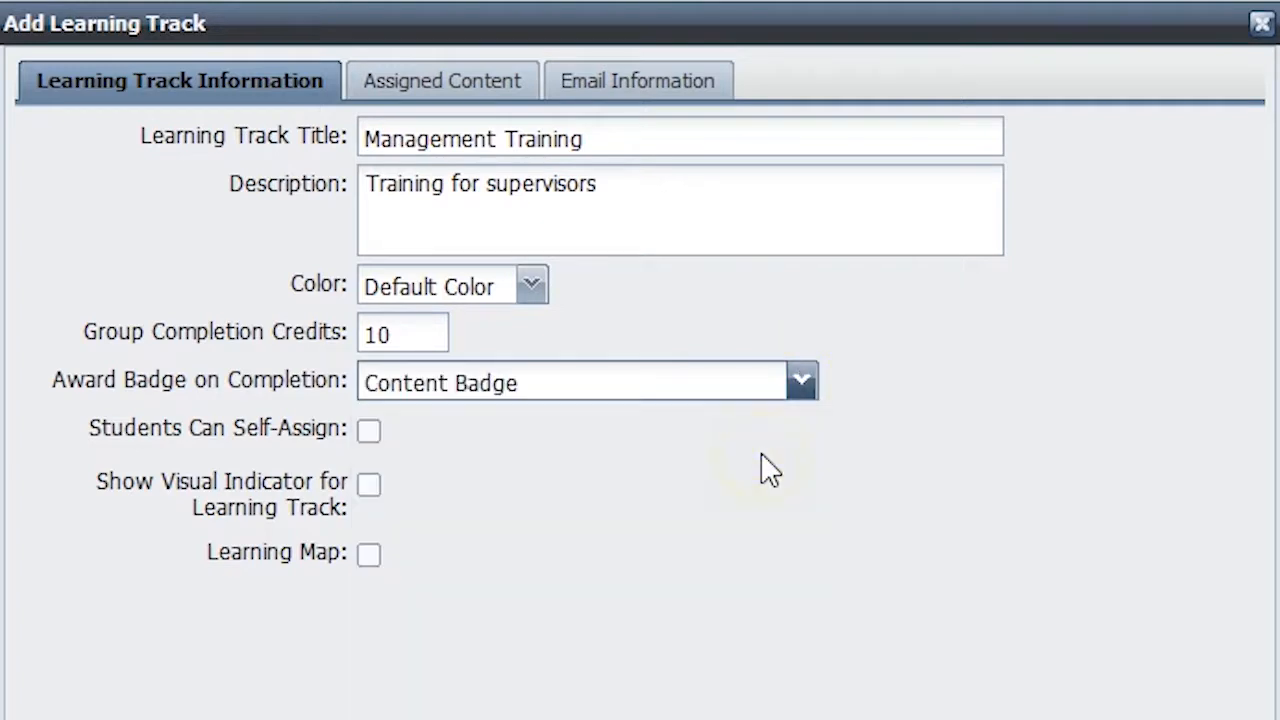
Step: Enable the visual indicator for the learning track, leaving student self-assignment and the learning map off
{"action": "left_click_drag", "start_coordinate": [72, 430], "coordinate": [358, 448]}
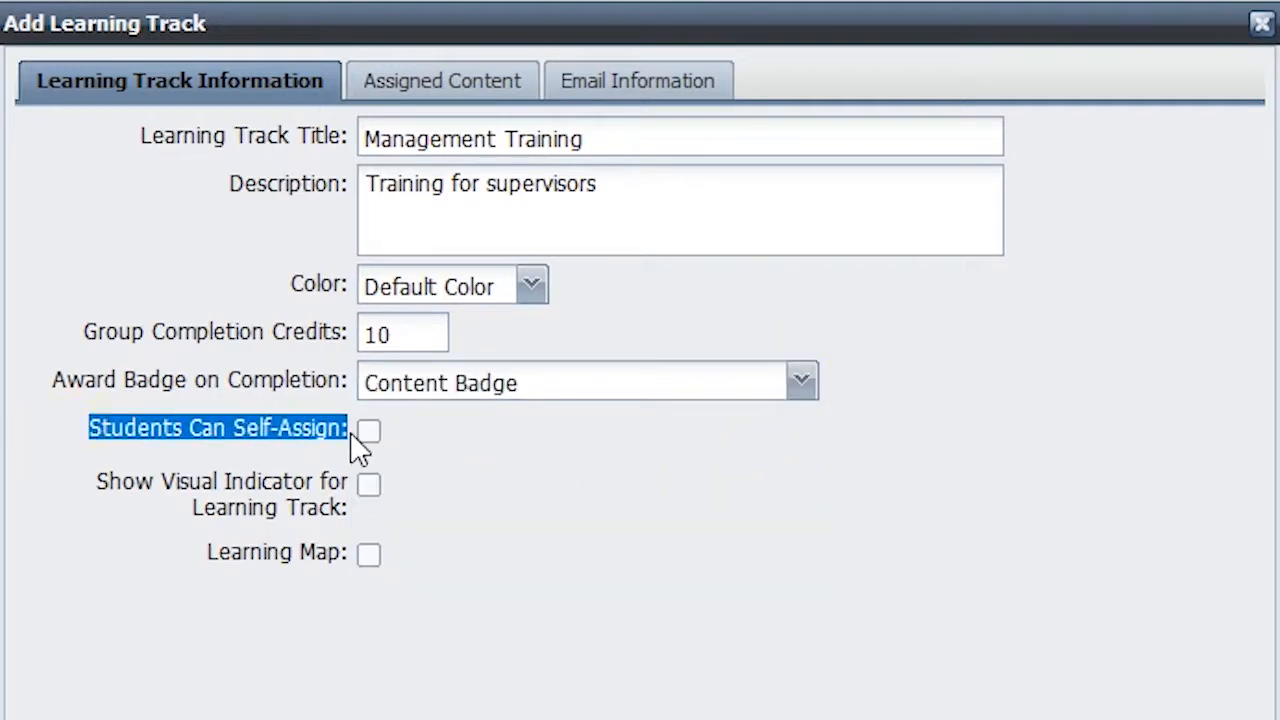
{"action": "left_click", "coordinate": [85, 482]}
{"action": "left_click_drag", "start_coordinate": [172, 490], "coordinate": [348, 522]}
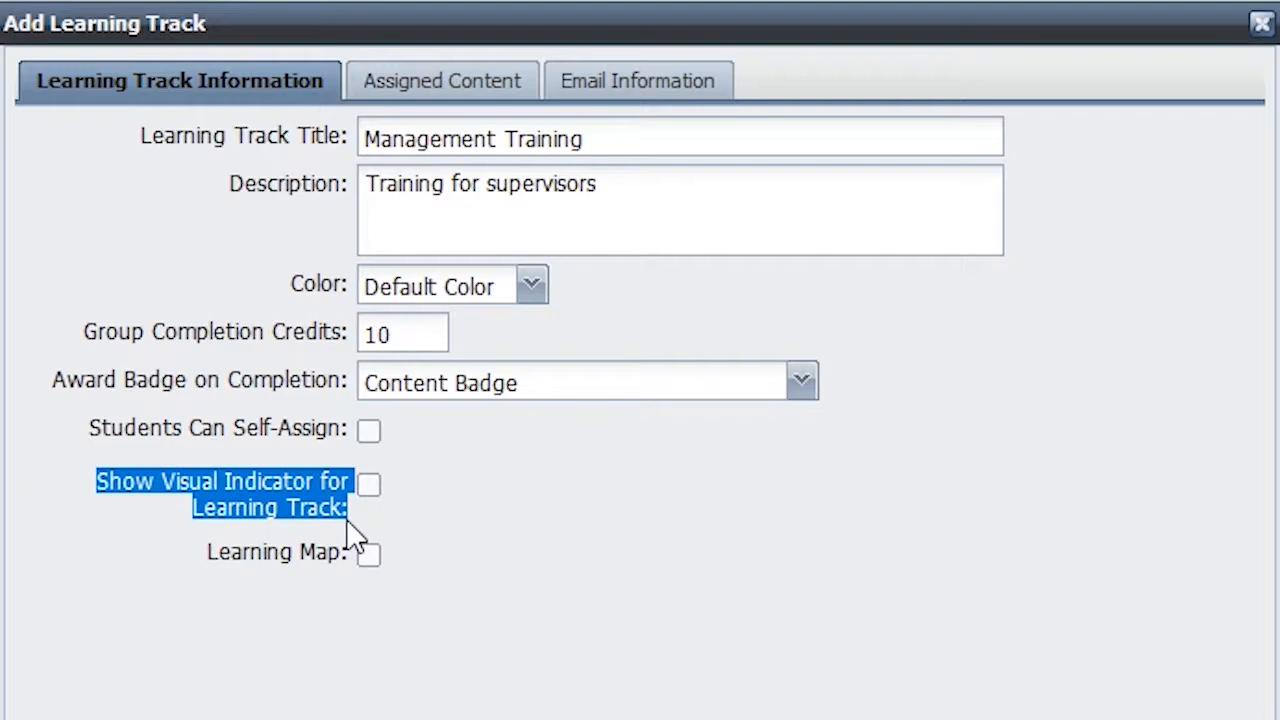
{"action": "left_click", "coordinate": [368, 488]}
{"action": "left_click", "coordinate": [414, 497]}
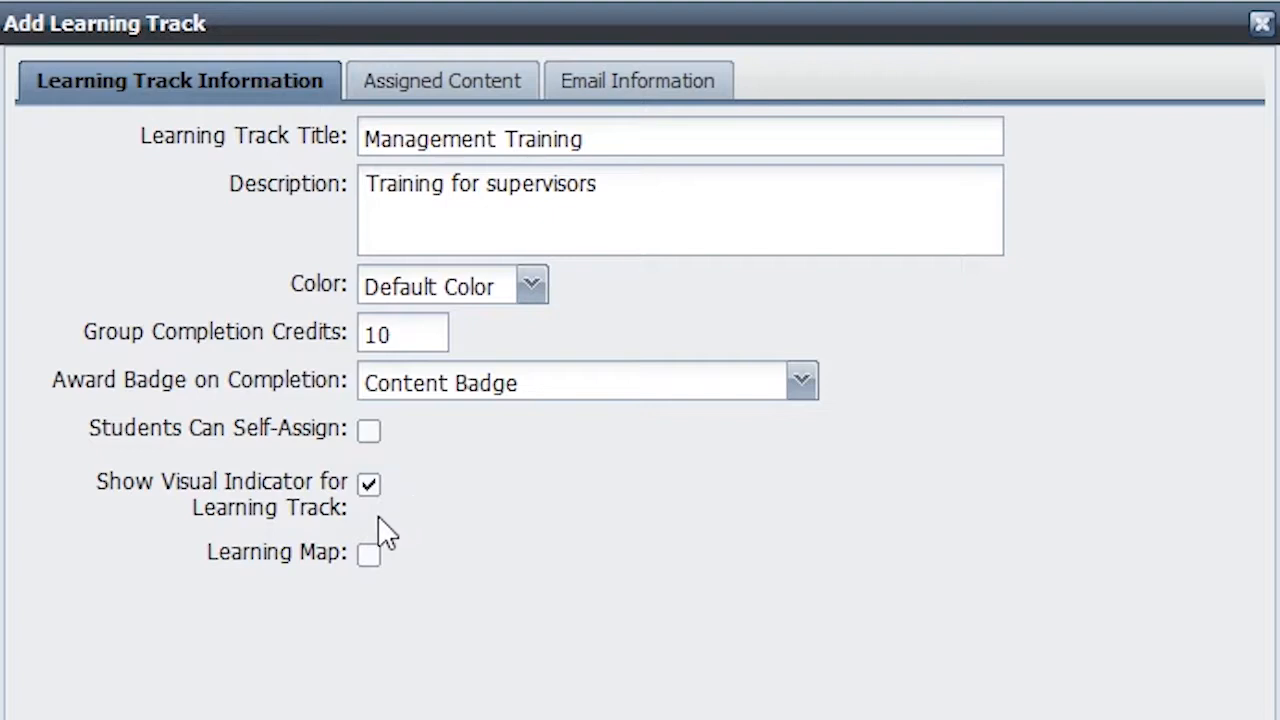
{"action": "left_click_drag", "start_coordinate": [239, 553], "coordinate": [340, 553]}
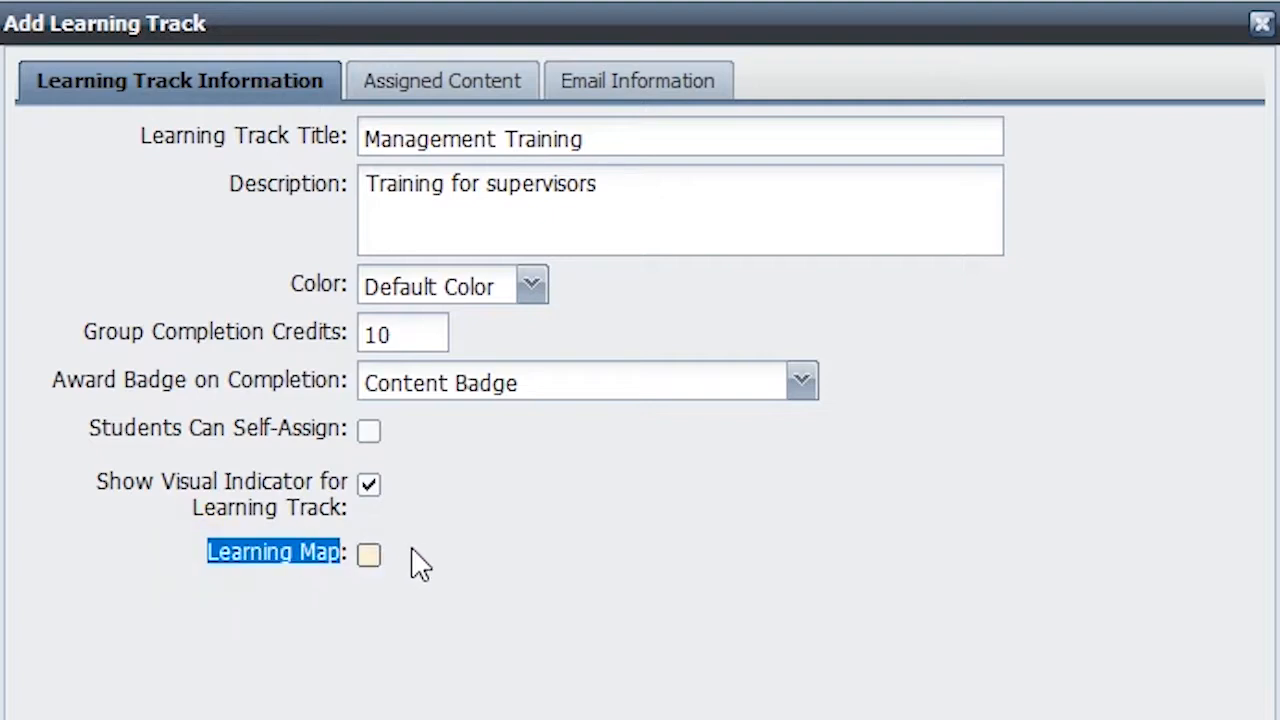
{"action": "left_click", "coordinate": [450, 558]}
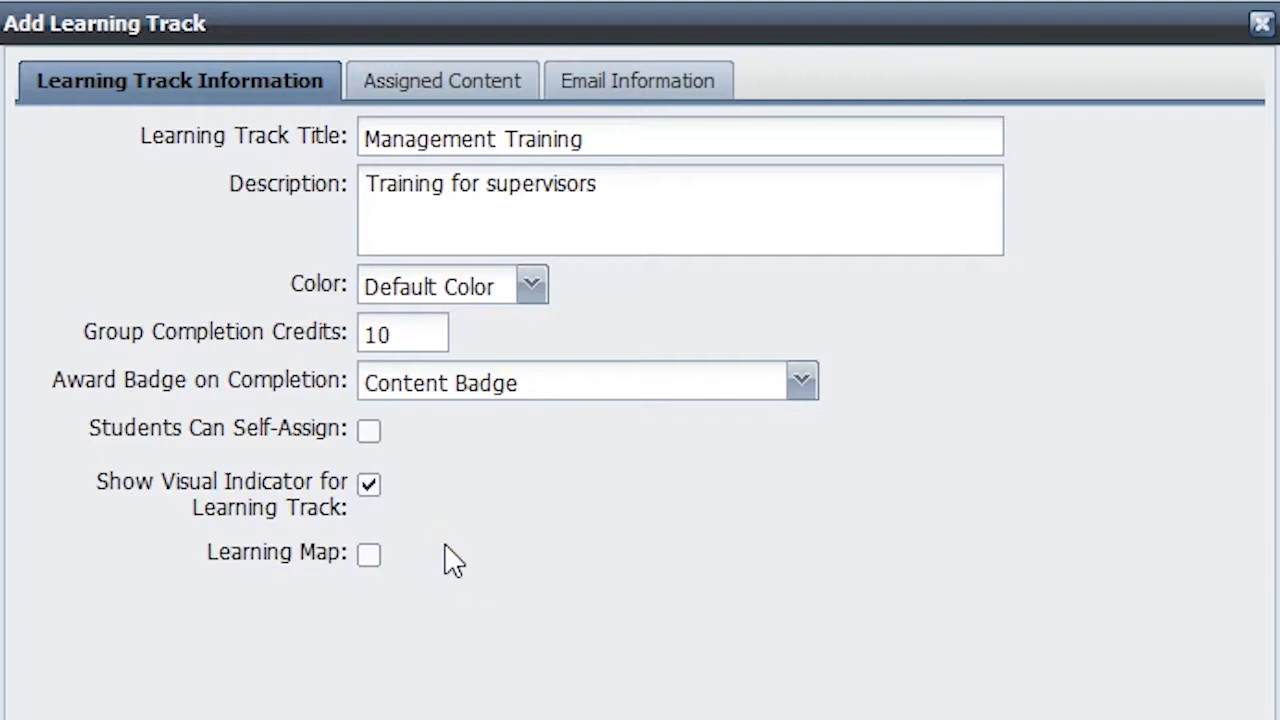
Step: Enable sending a notification when content changes, using the "Important: Course Update" email template
{"action": "left_click_drag", "start_coordinate": [106, 360], "coordinate": [343, 393]}
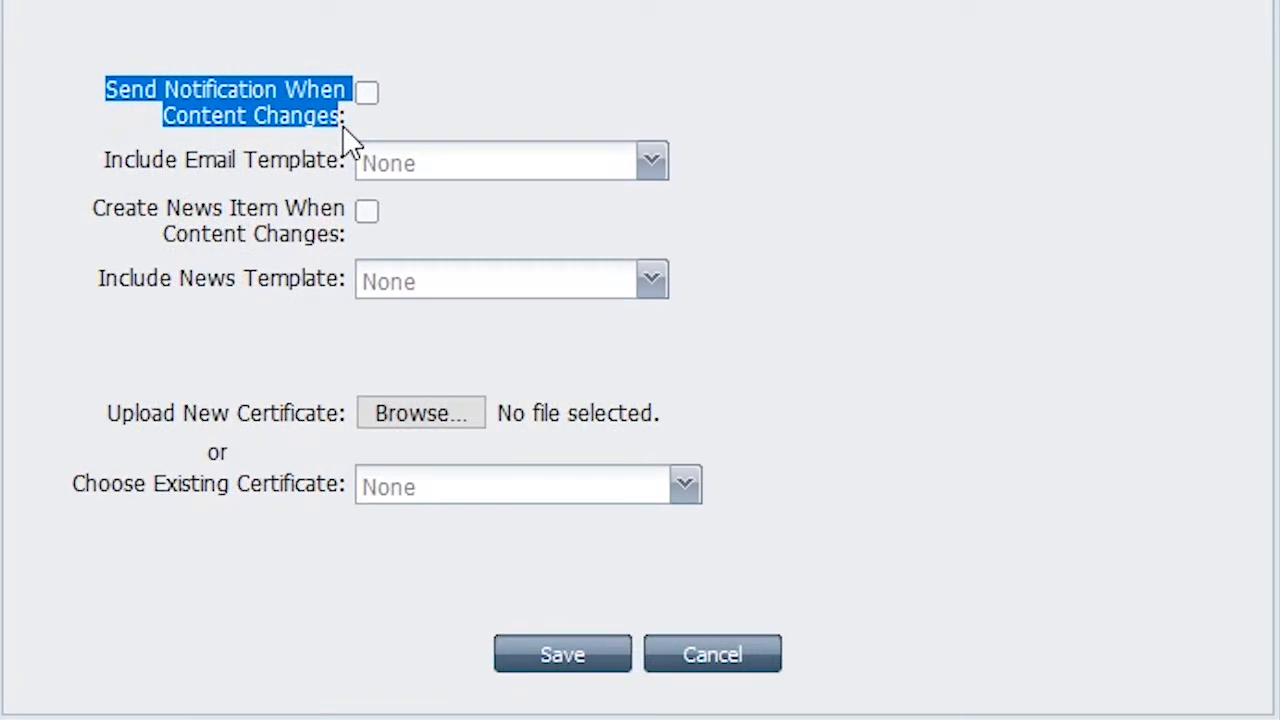
{"action": "left_click", "coordinate": [408, 121]}
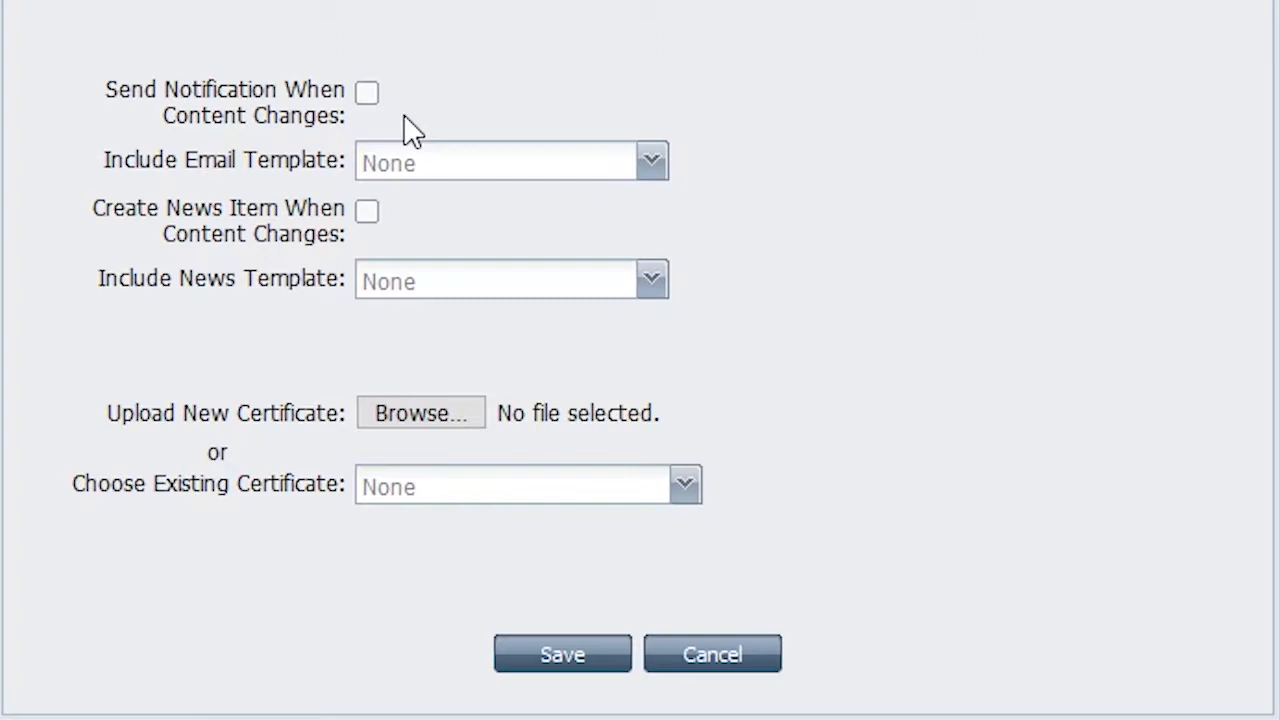
{"action": "left_click", "coordinate": [368, 97]}
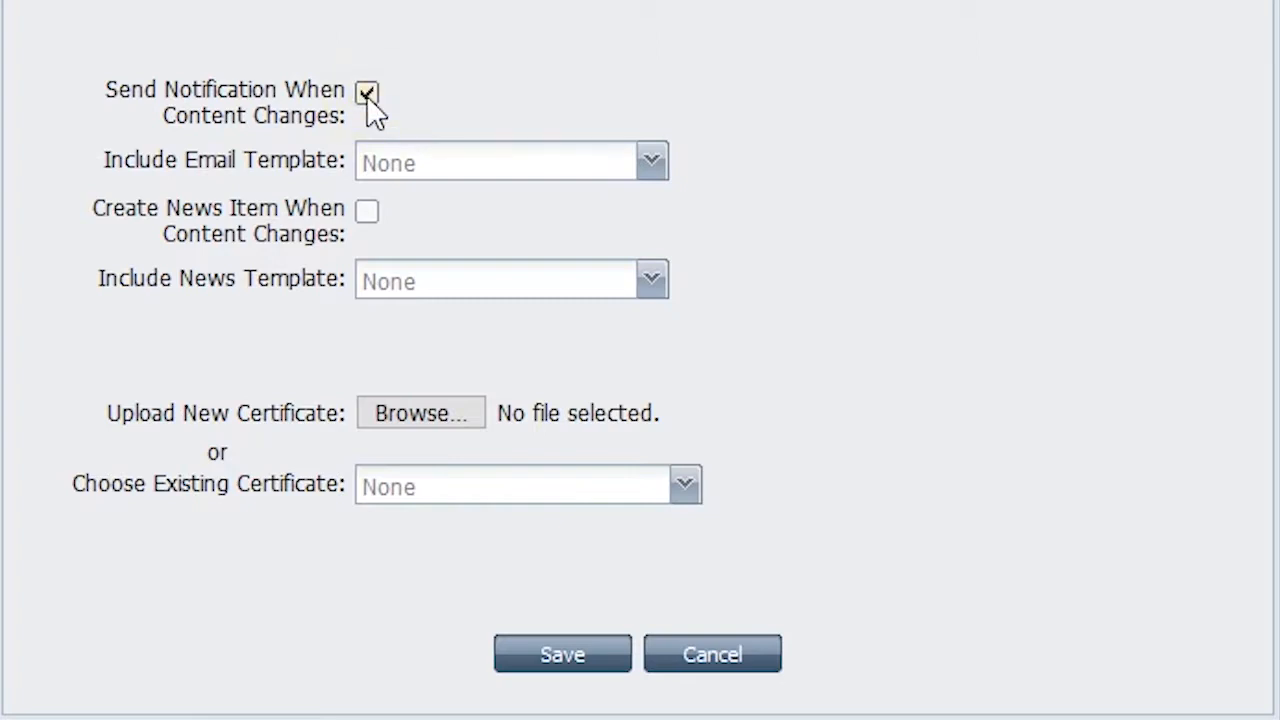
{"action": "left_click", "coordinate": [654, 170]}
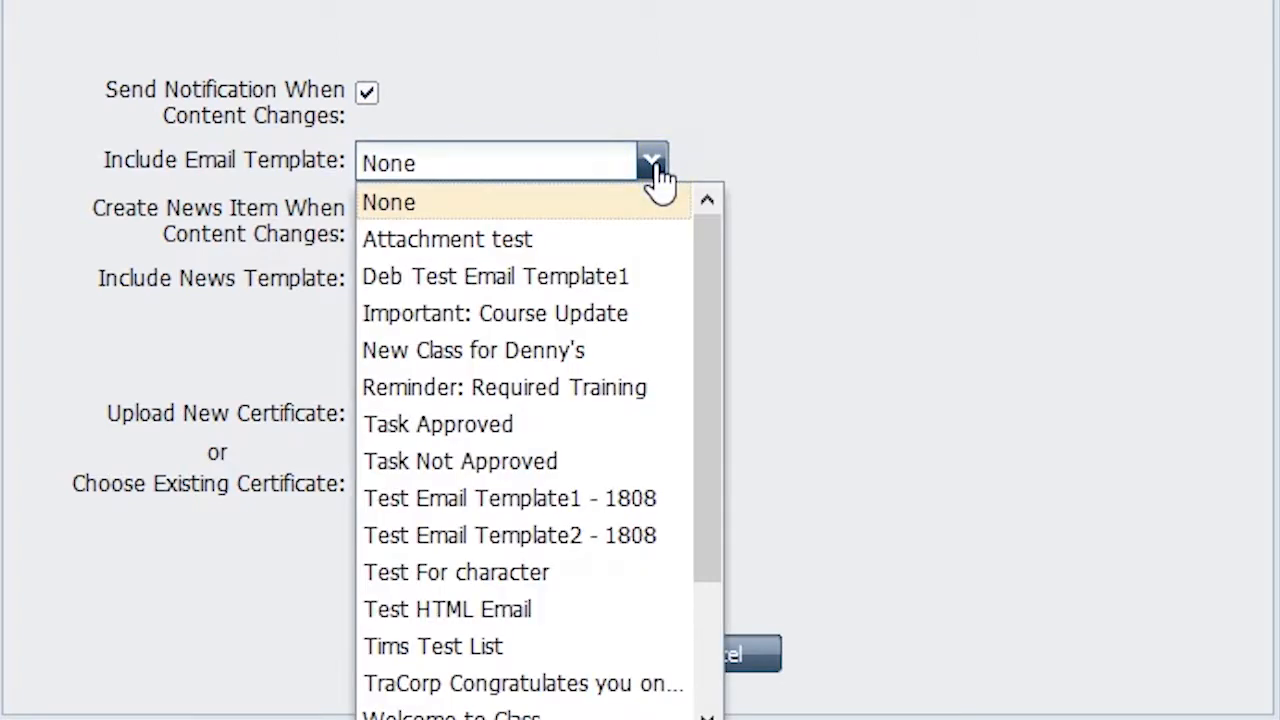
{"action": "left_click", "coordinate": [624, 316]}
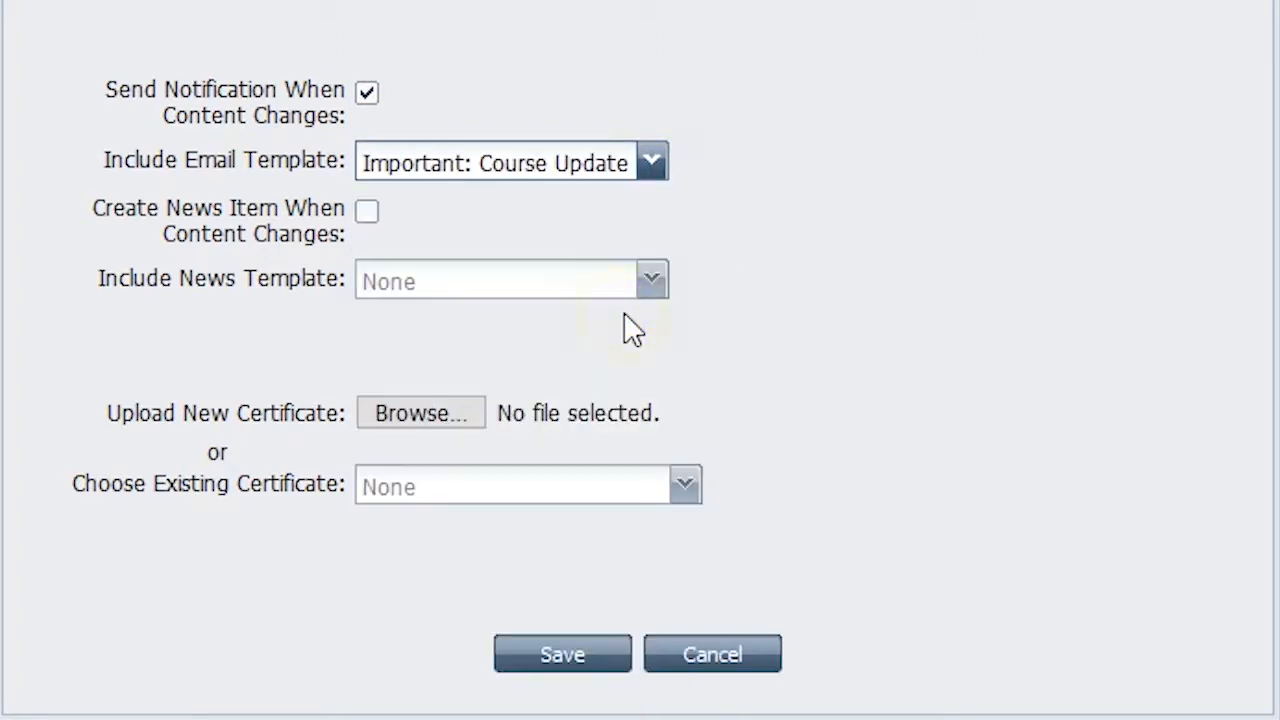
{"action": "left_click_drag", "start_coordinate": [94, 208], "coordinate": [136, 210]}
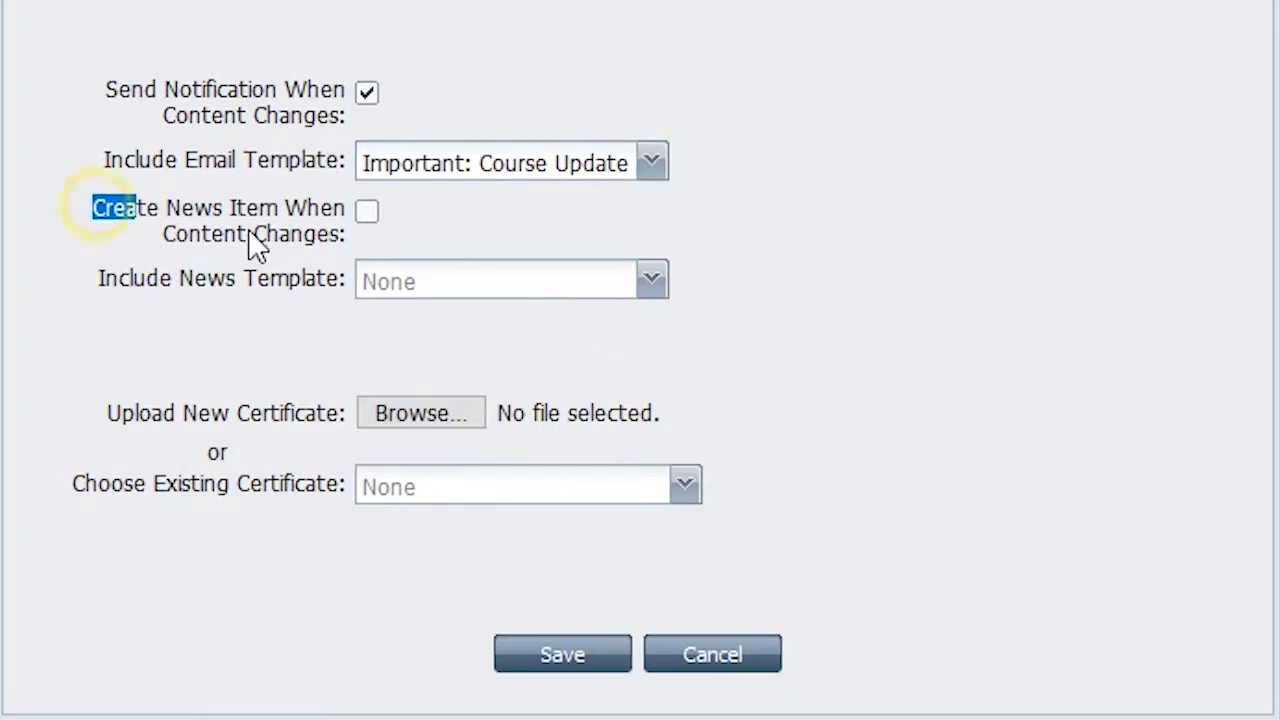
{"action": "left_click_drag", "start_coordinate": [258, 245], "coordinate": [355, 262]}
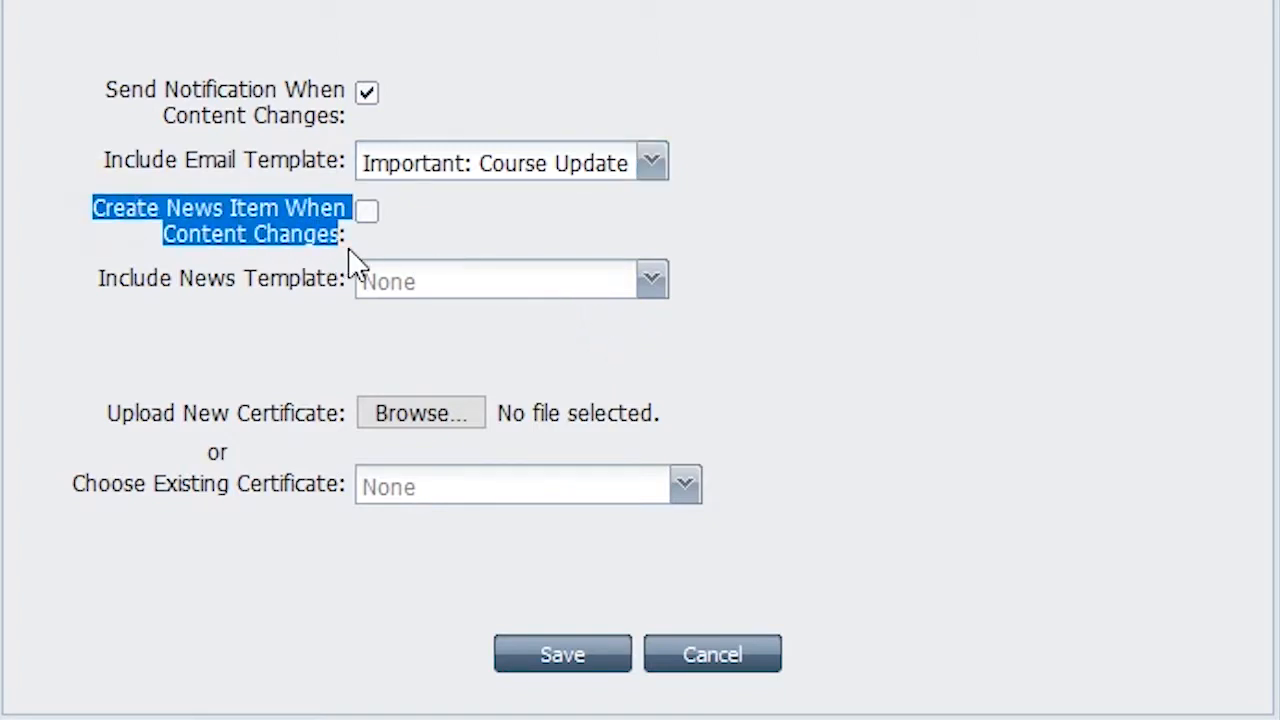
{"action": "left_click", "coordinate": [432, 236]}
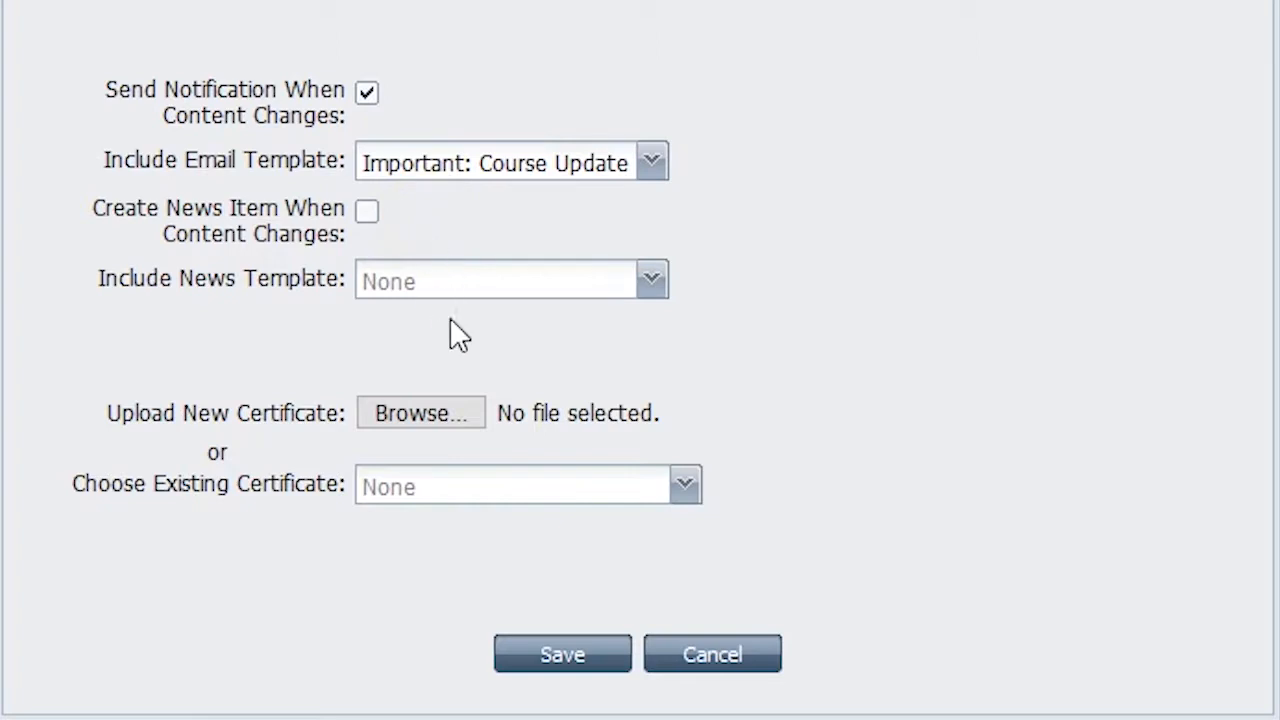
Step: Choose the existing certificate basiccertificate.rtf for the learning track
{"action": "left_click", "coordinate": [538, 500]}
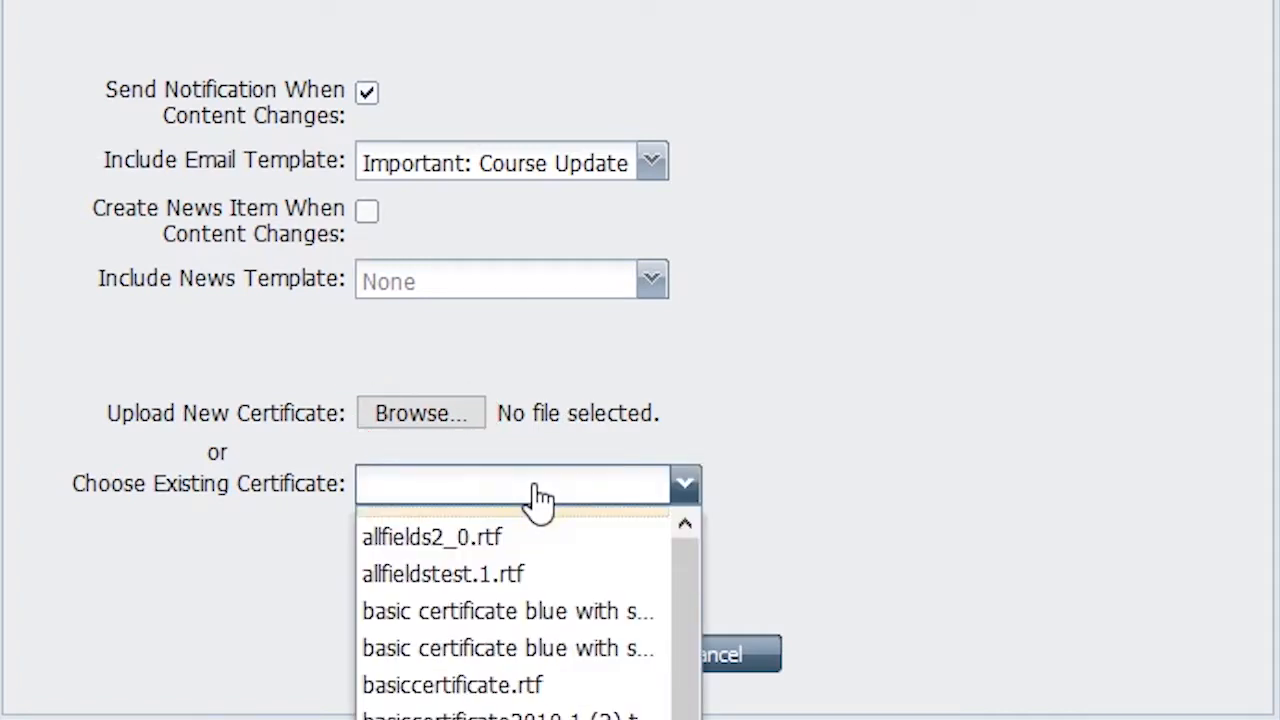
{"action": "left_click", "coordinate": [450, 685]}
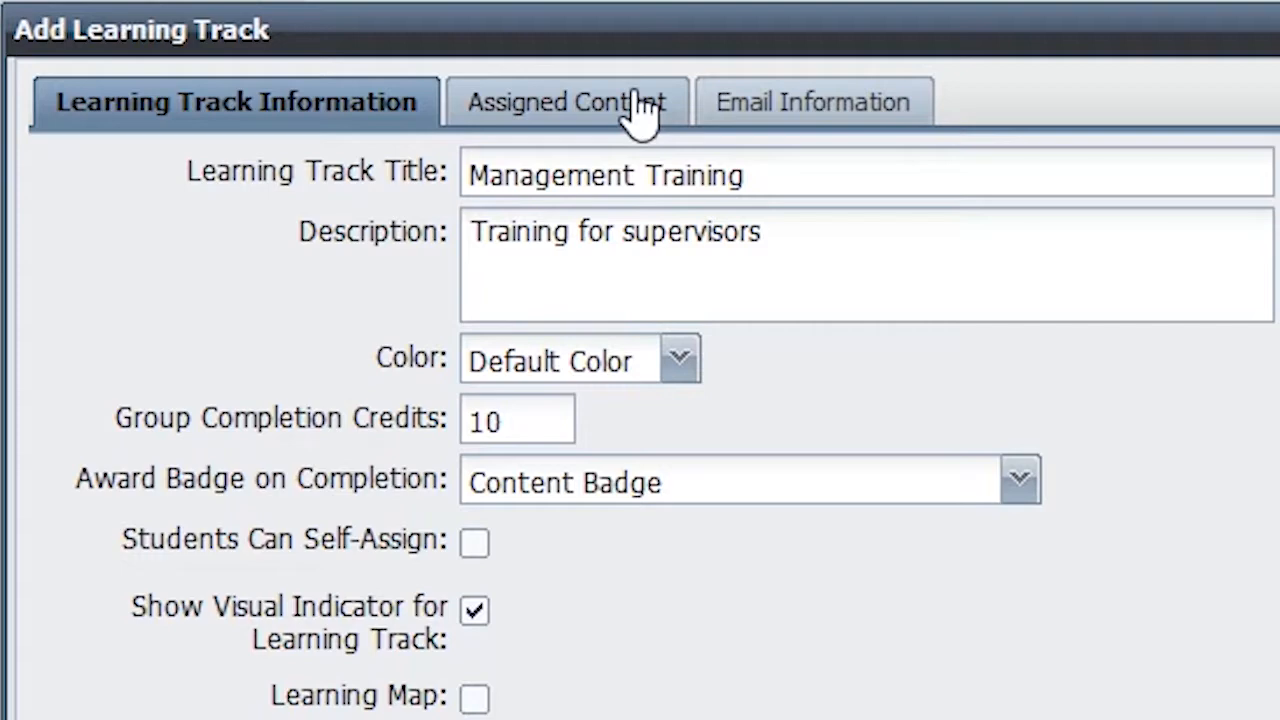
Step: Assign Coca Cola Profit Story, Retail Design System - Creating Value in the Traditional Trade, and Smart Driver Light Duty from the Coca-Cola folder to the track
{"action": "left_click", "coordinate": [633, 100]}
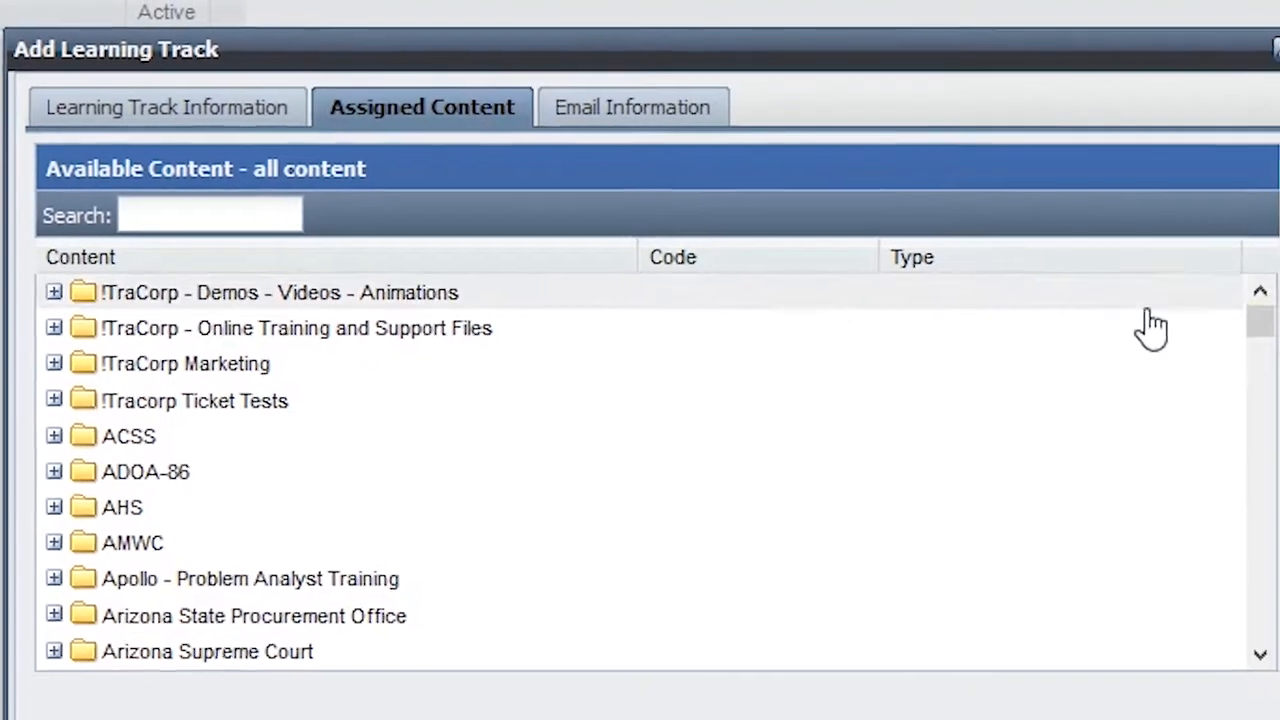
{"action": "left_click_drag", "start_coordinate": [1260, 322], "coordinate": [1240, 385]}
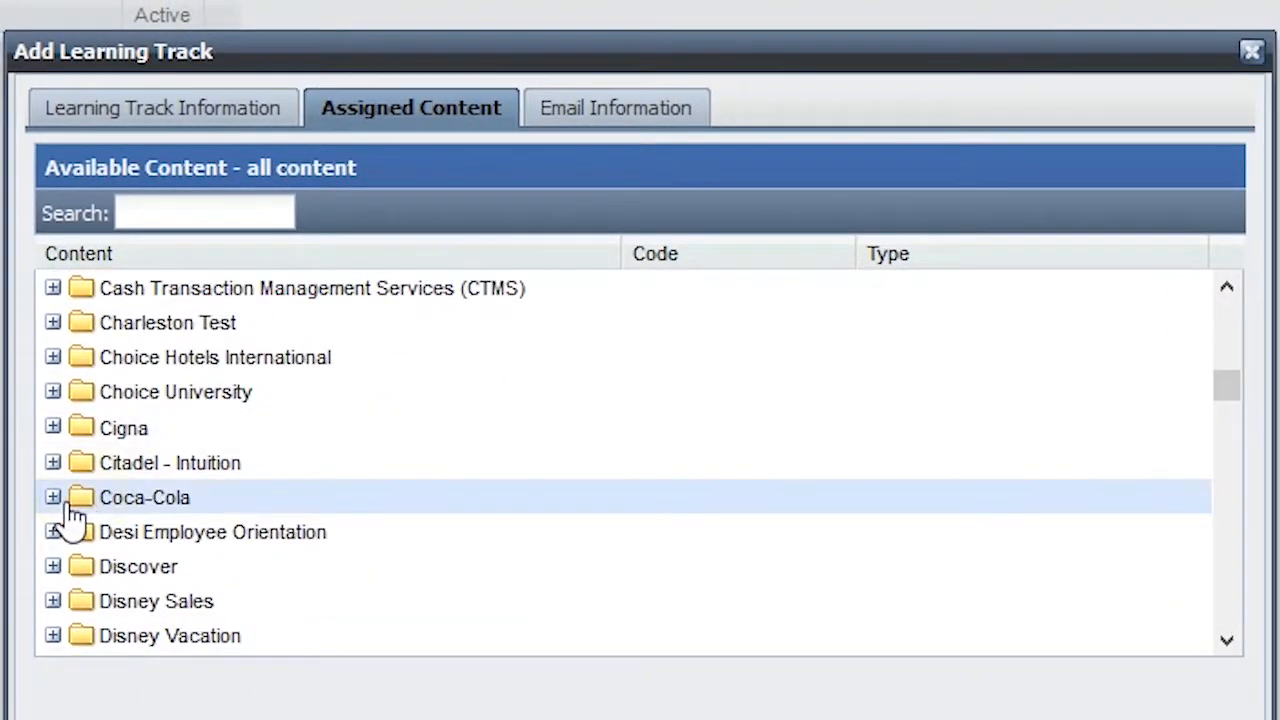
{"action": "left_click", "coordinate": [53, 497]}
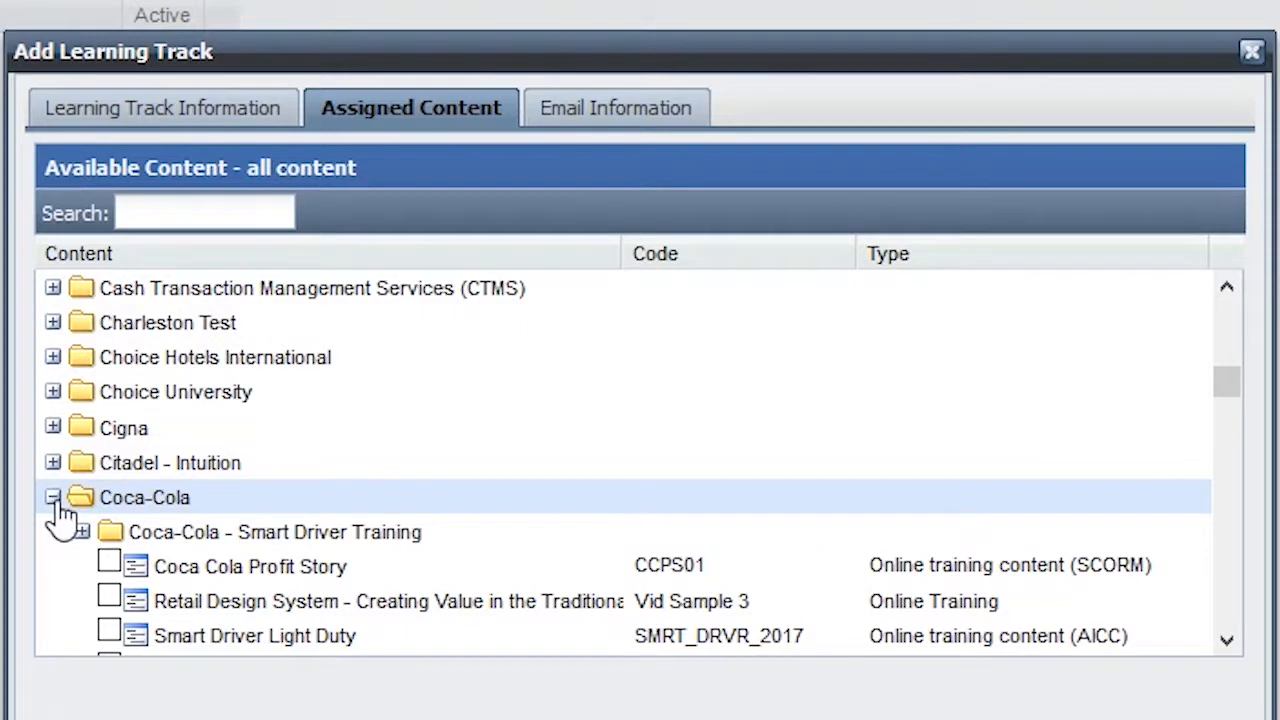
{"action": "left_click", "coordinate": [110, 565]}
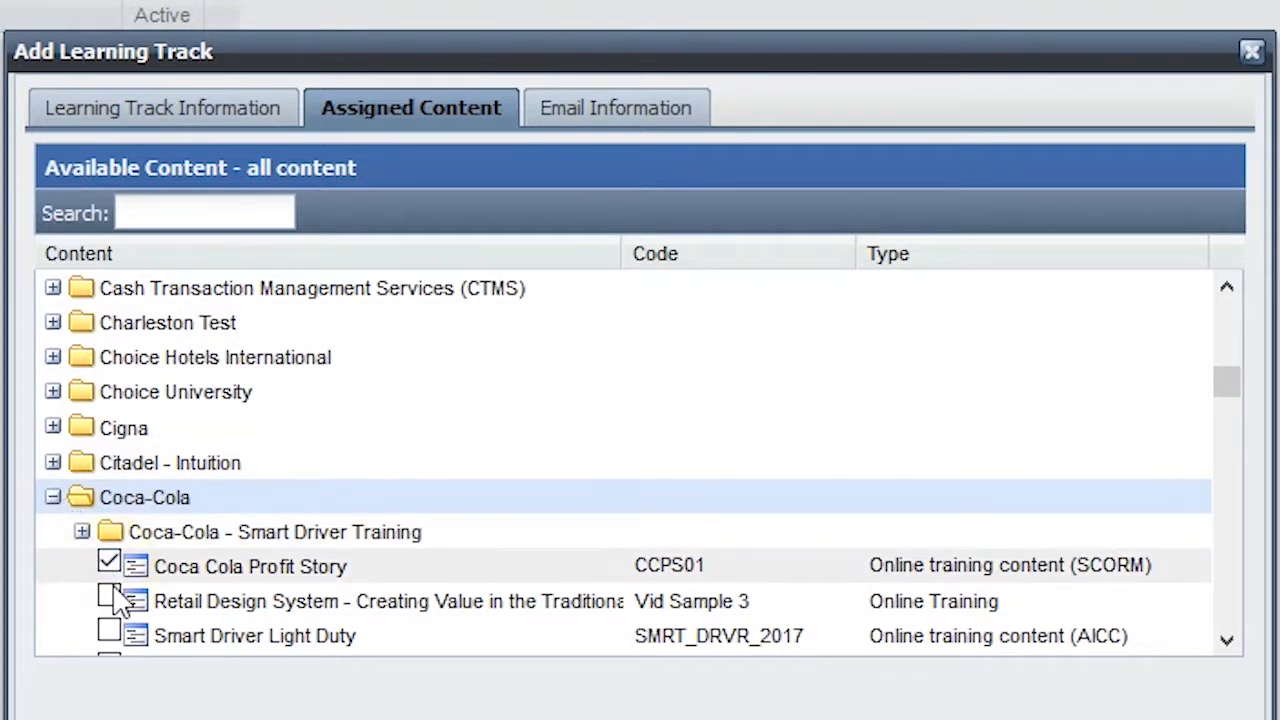
{"action": "left_click", "coordinate": [109, 598]}
{"action": "scroll", "coordinate": [114, 606], "scroll_direction": "down", "scroll_amount": 3}
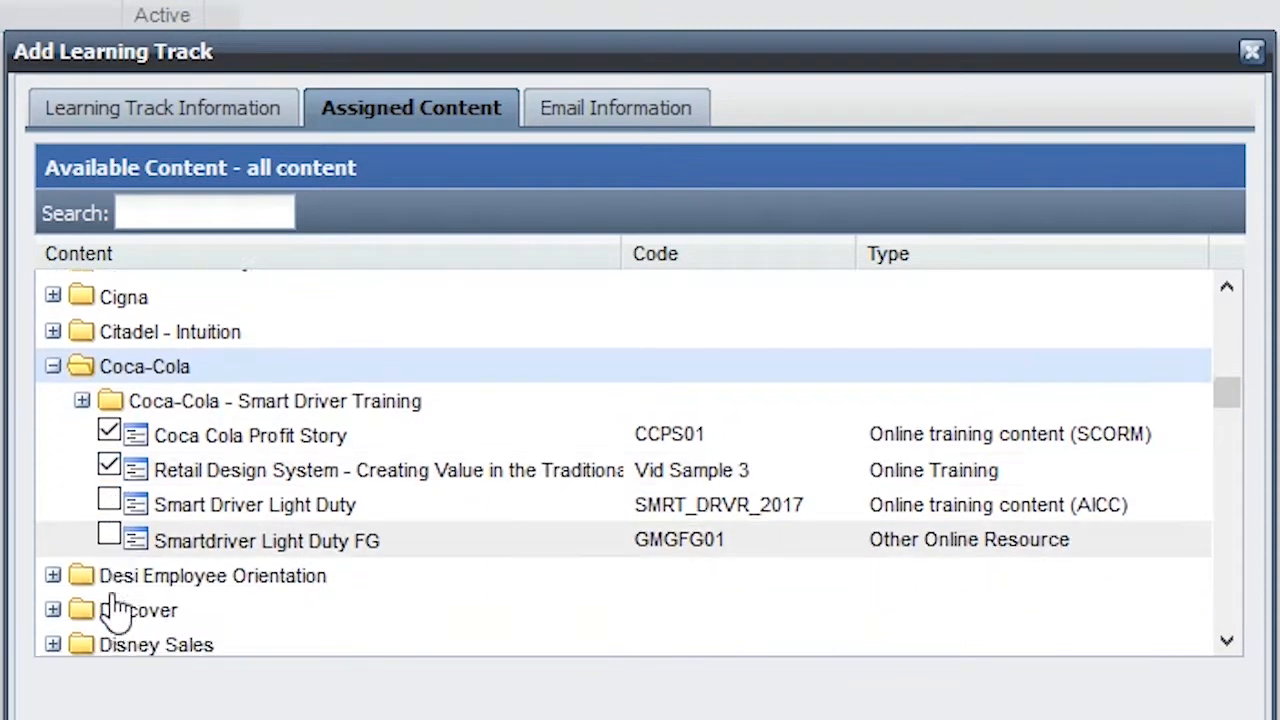
{"action": "left_click", "coordinate": [112, 508]}
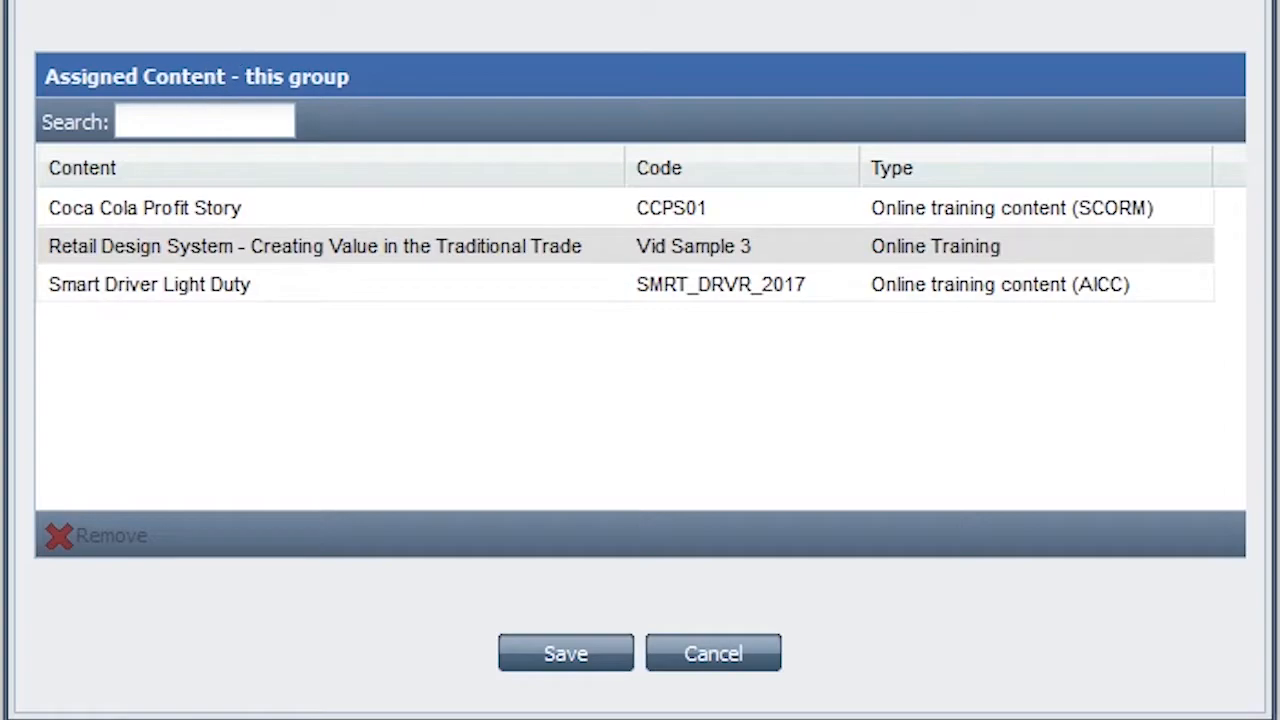
Step: Open the learning track's email information and review the Notify Student and Notify Admins options
{"action": "left_click", "coordinate": [1037, 145]}
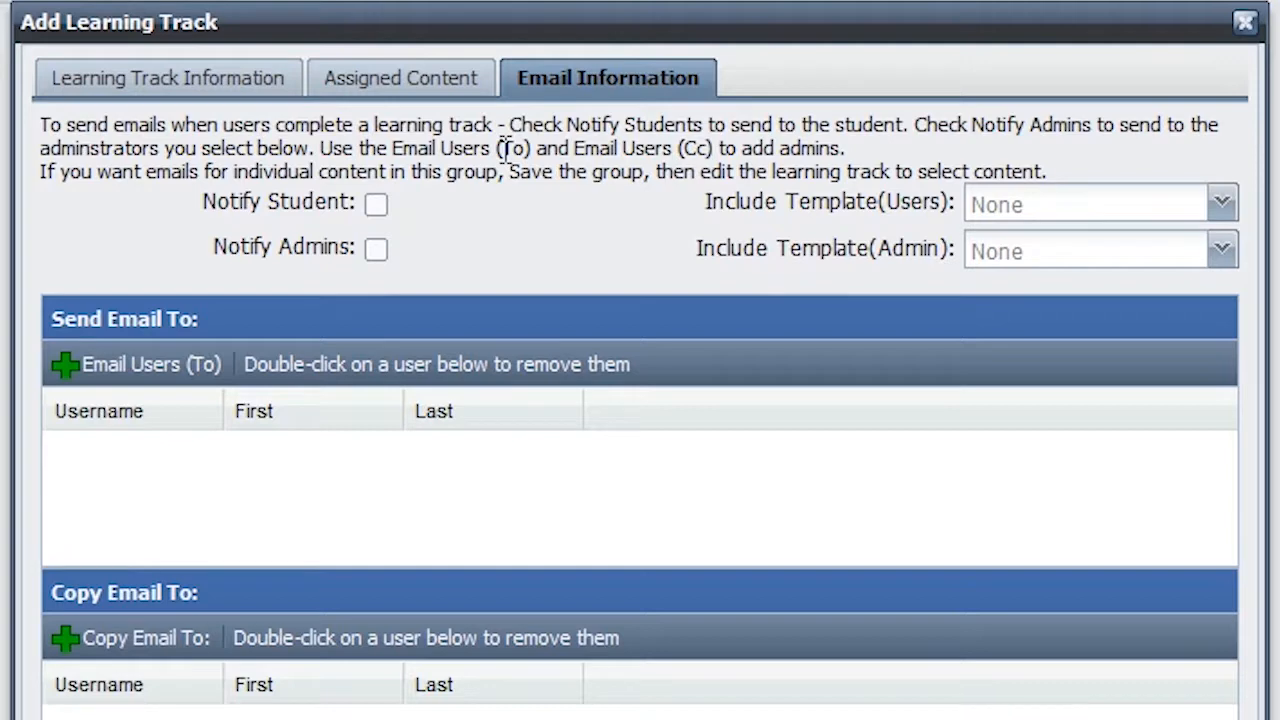
{"action": "left_click_drag", "start_coordinate": [203, 203], "coordinate": [362, 215]}
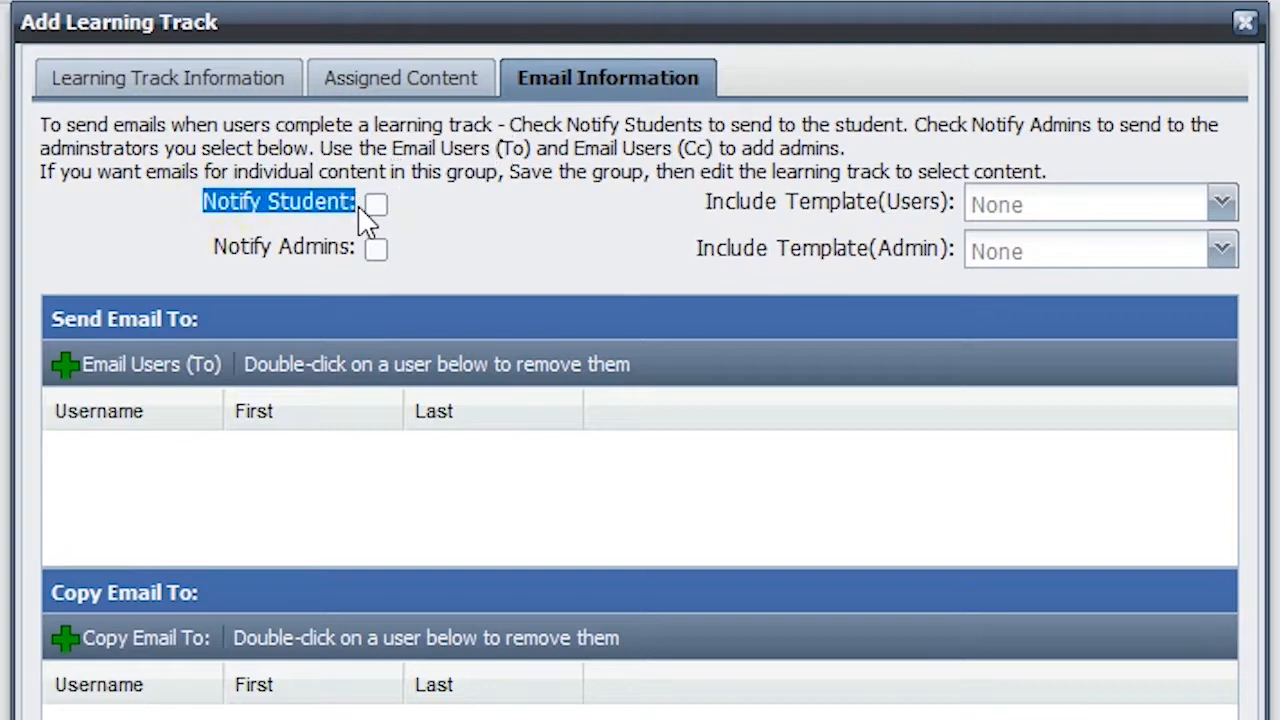
{"action": "left_click_drag", "start_coordinate": [213, 249], "coordinate": [394, 248]}
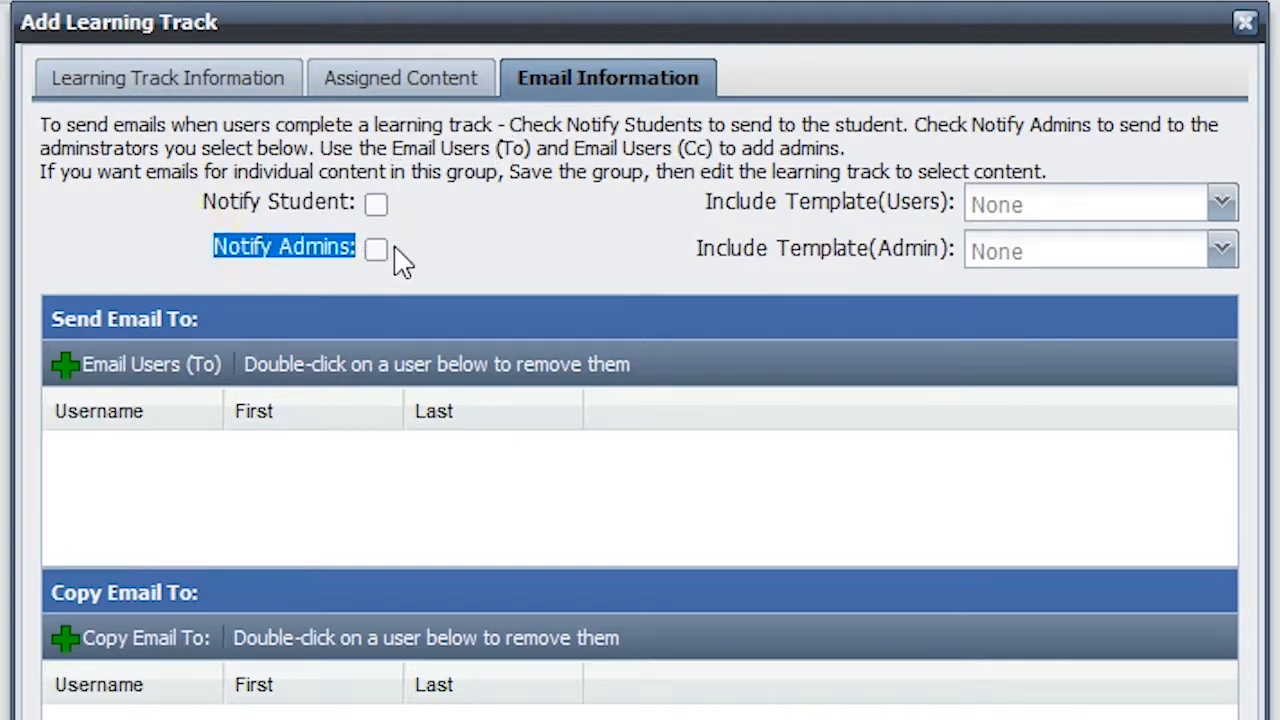
{"action": "left_click", "coordinate": [460, 245]}
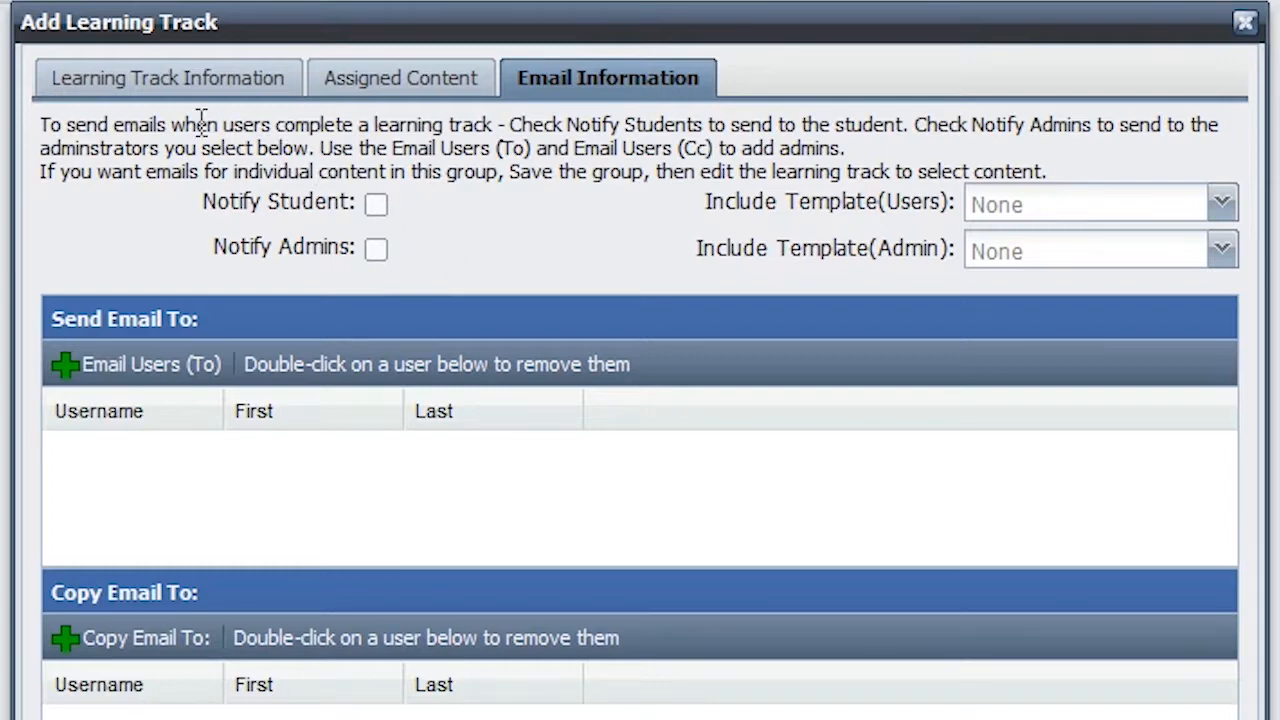
Step: Save the new learning track and expand the last Management Training entry in the learning tracks list to check its assigned content
{"action": "left_click", "coordinate": [106, 90]}
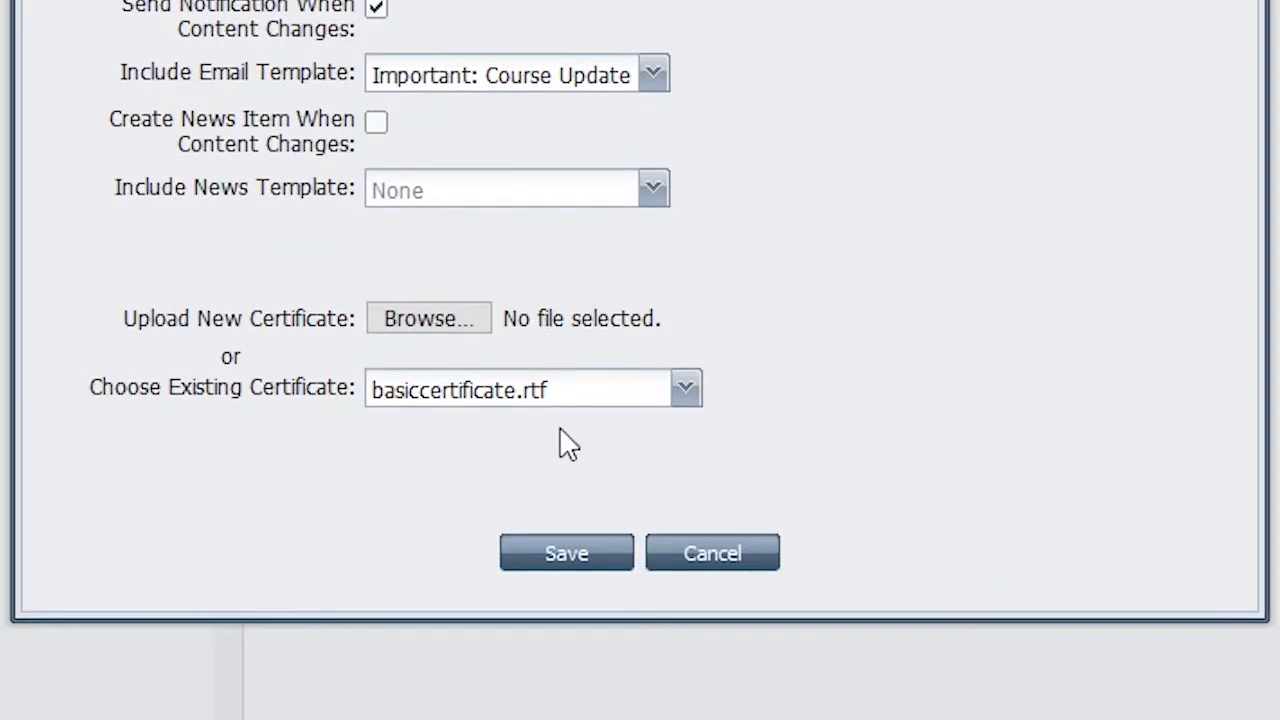
{"action": "left_click", "coordinate": [572, 557]}
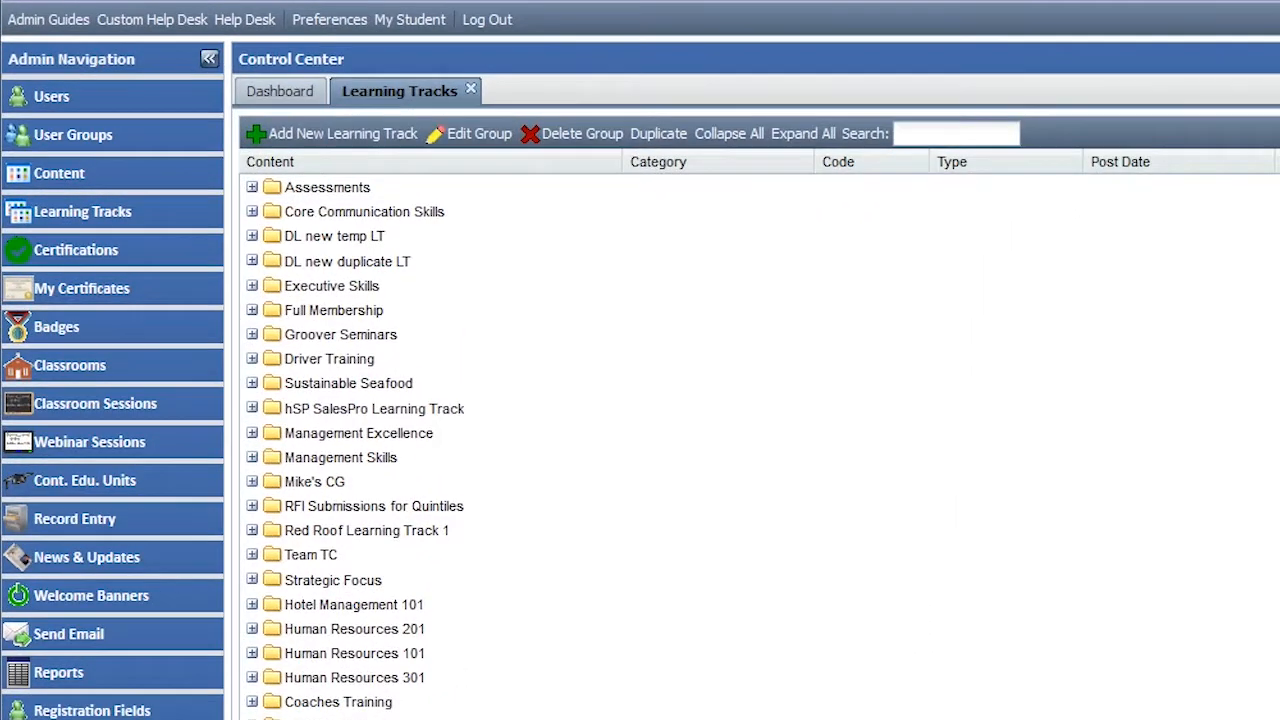
{"action": "scroll", "coordinate": [700, 420], "scroll_direction": "down", "scroll_amount": 5}
{"action": "scroll", "coordinate": [700, 420], "scroll_direction": "down", "scroll_amount": 10}
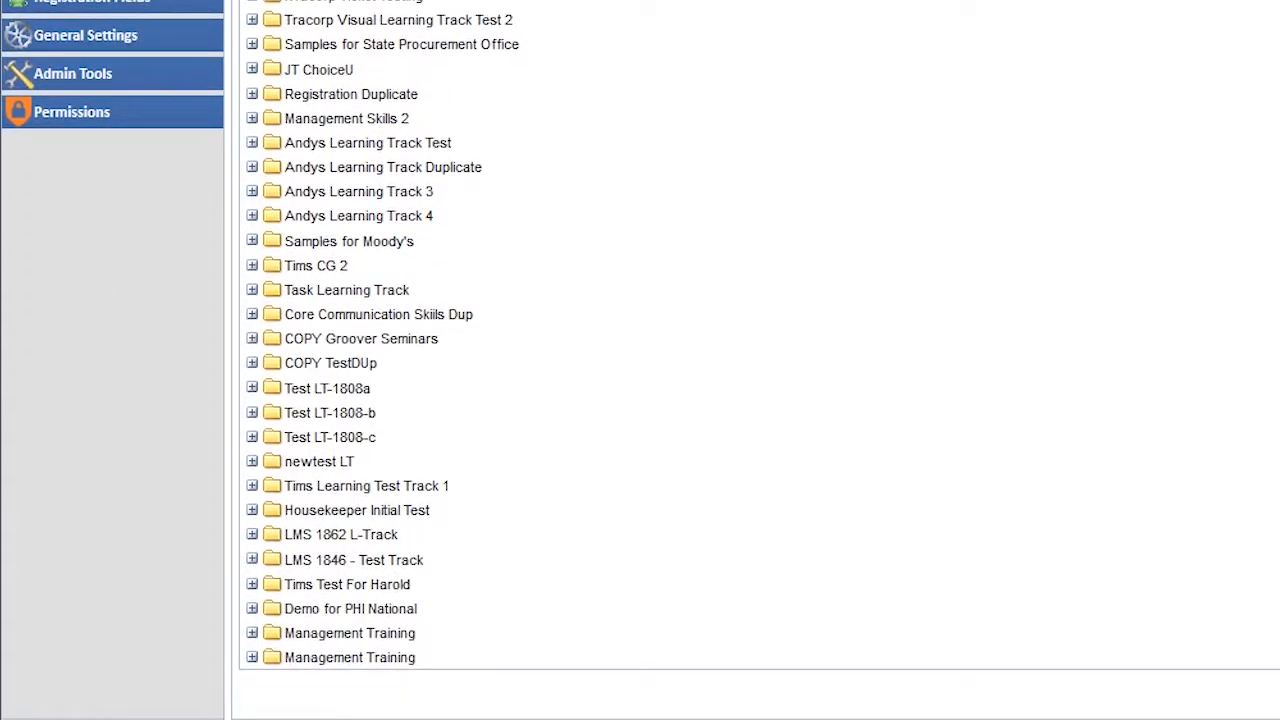
{"action": "left_click", "coordinate": [252, 658]}
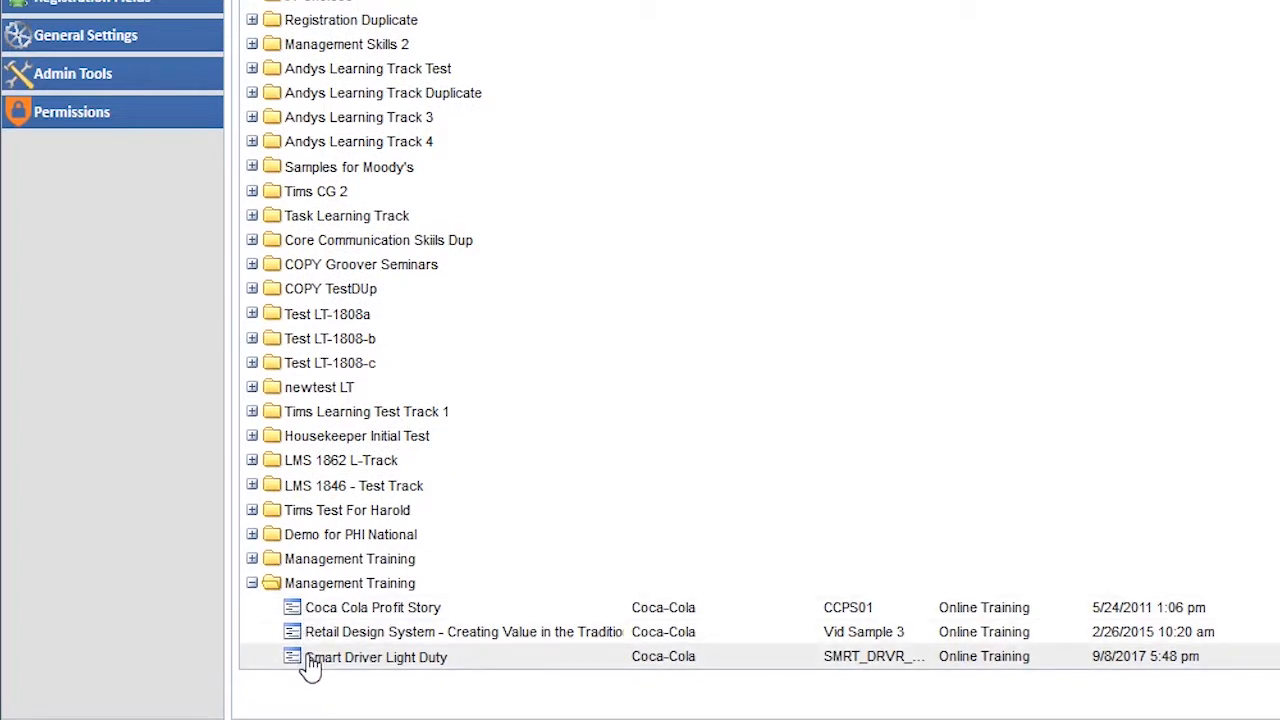
Step: Open the last Management Training learning track for editing and review its statistics and change log
{"action": "left_click", "coordinate": [312, 584]}
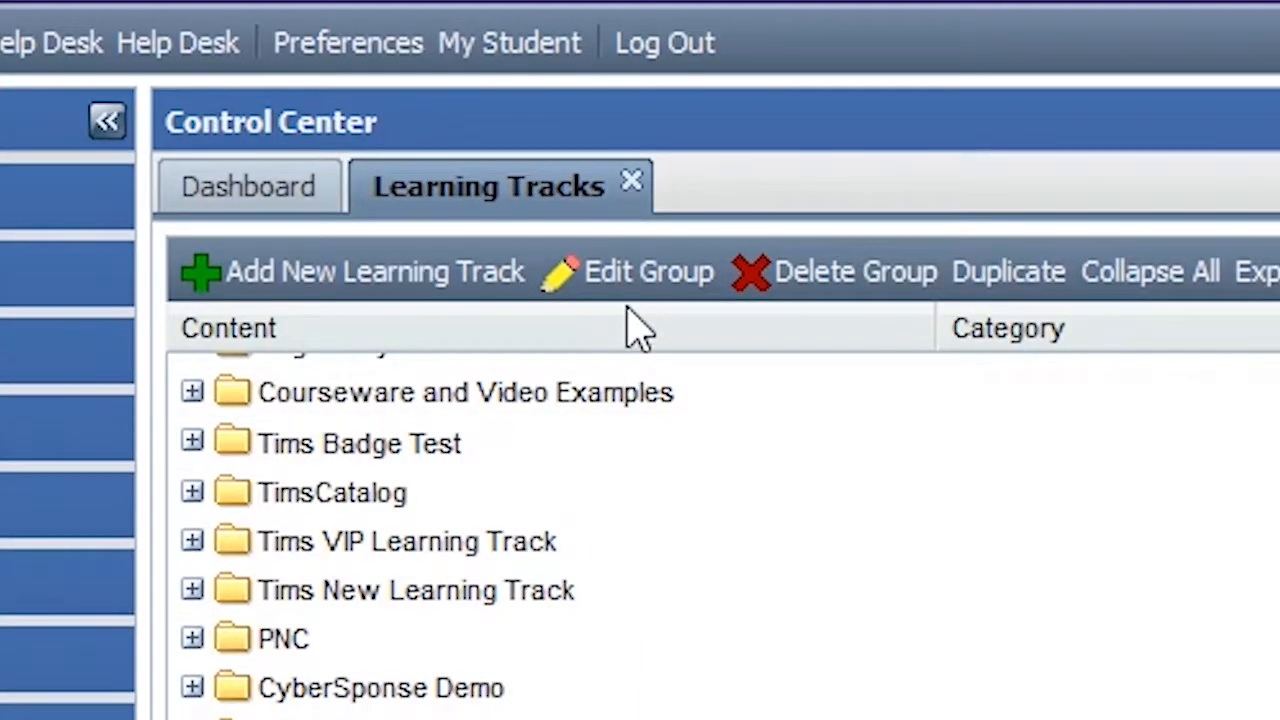
{"action": "left_click", "coordinate": [625, 275]}
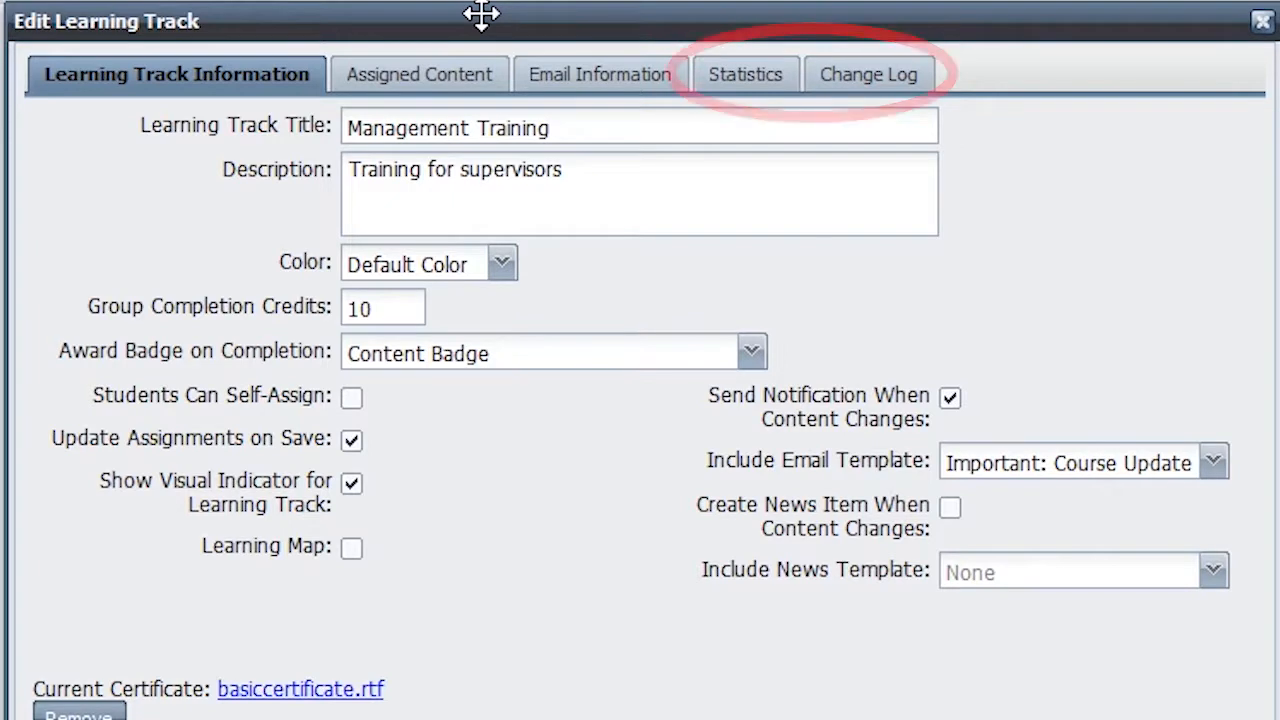
{"action": "left_click", "coordinate": [733, 82]}
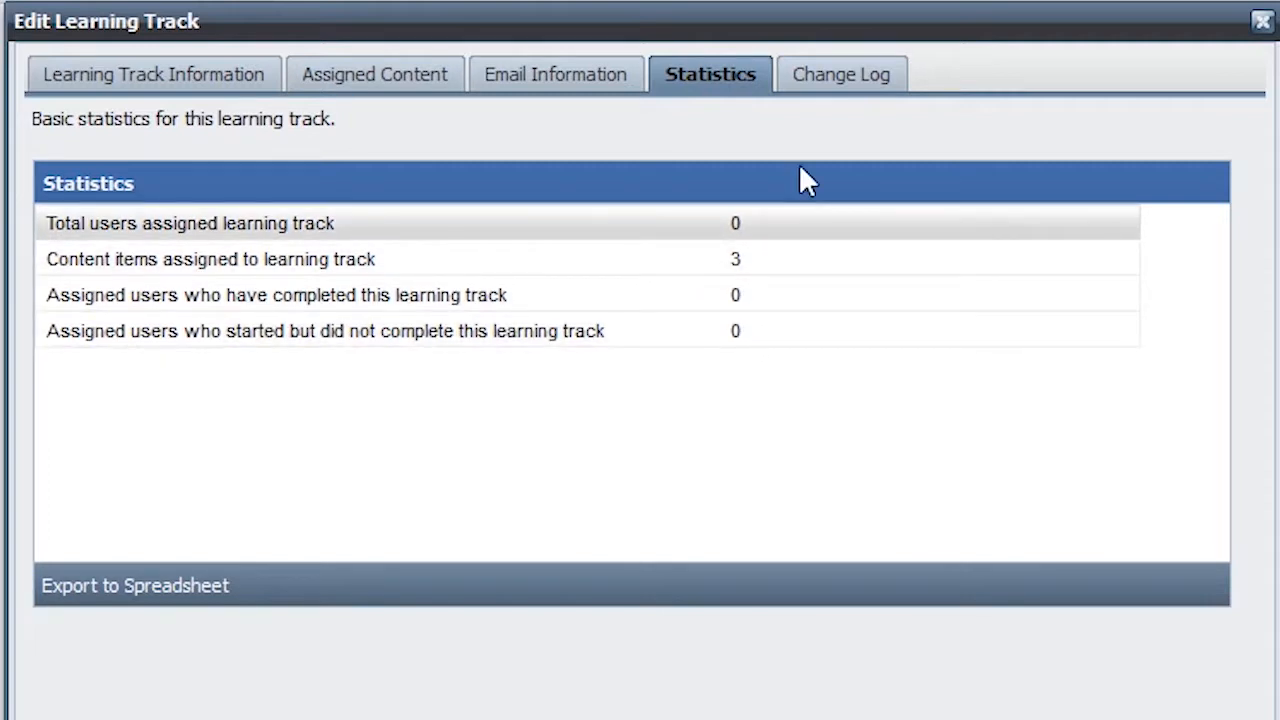
{"action": "left_click", "coordinate": [832, 76]}
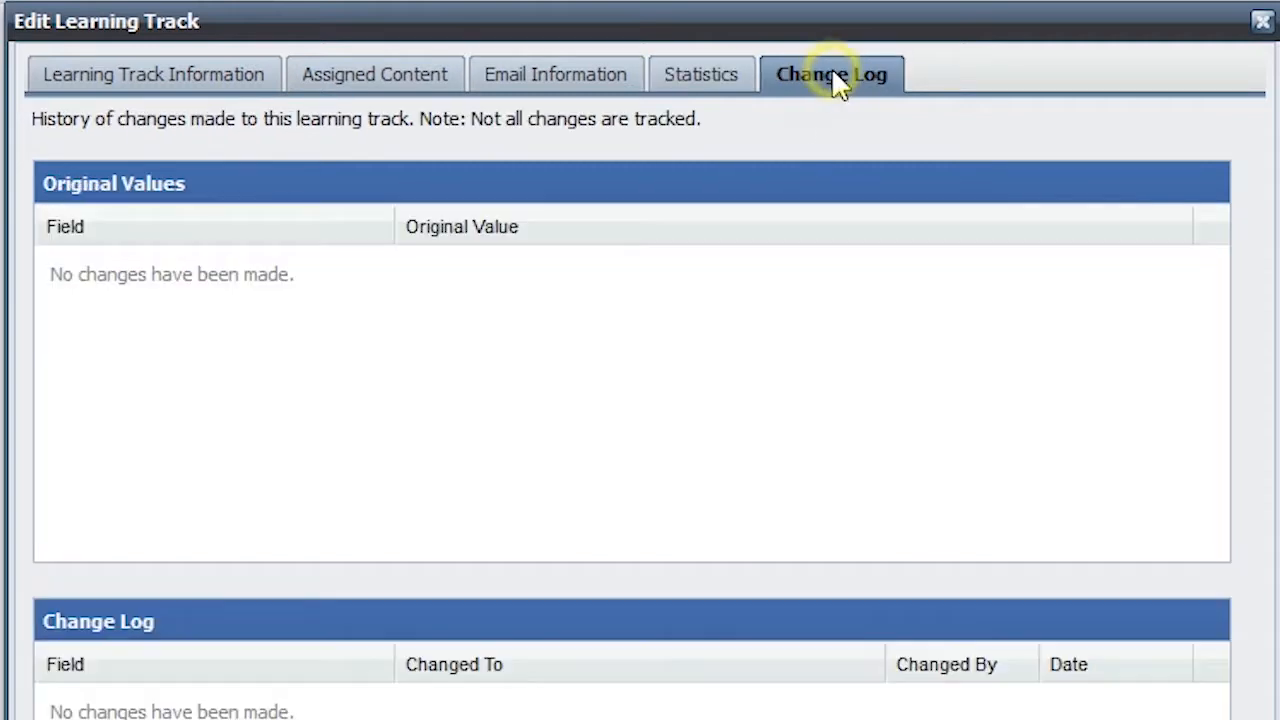